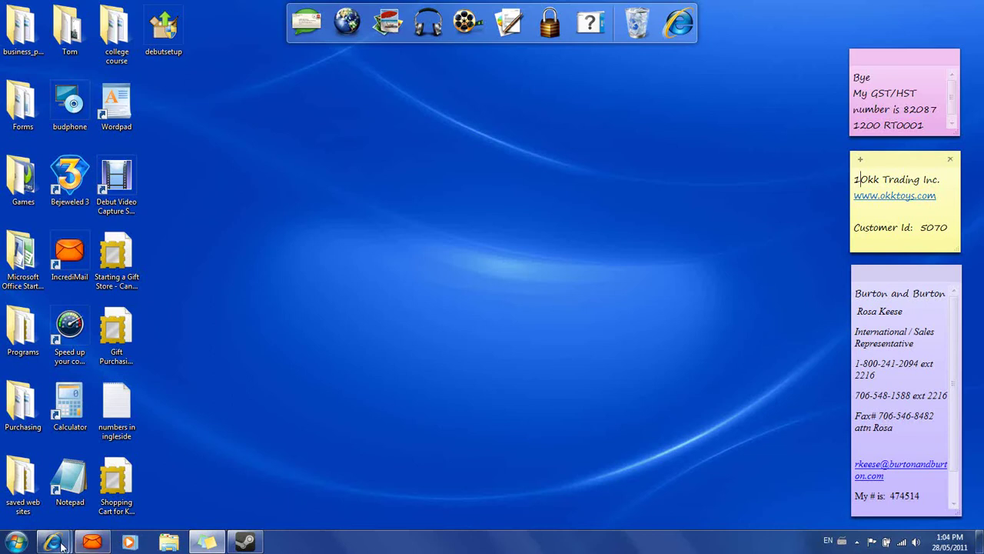
mouse_move(52, 542)
click(91, 490)
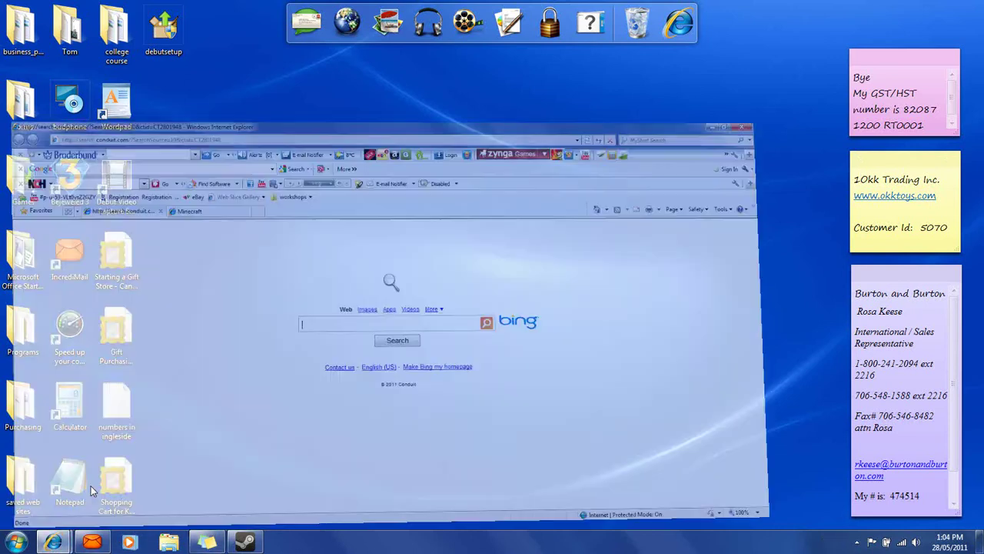
click(299, 24)
key(BackSpace)
text(www.)
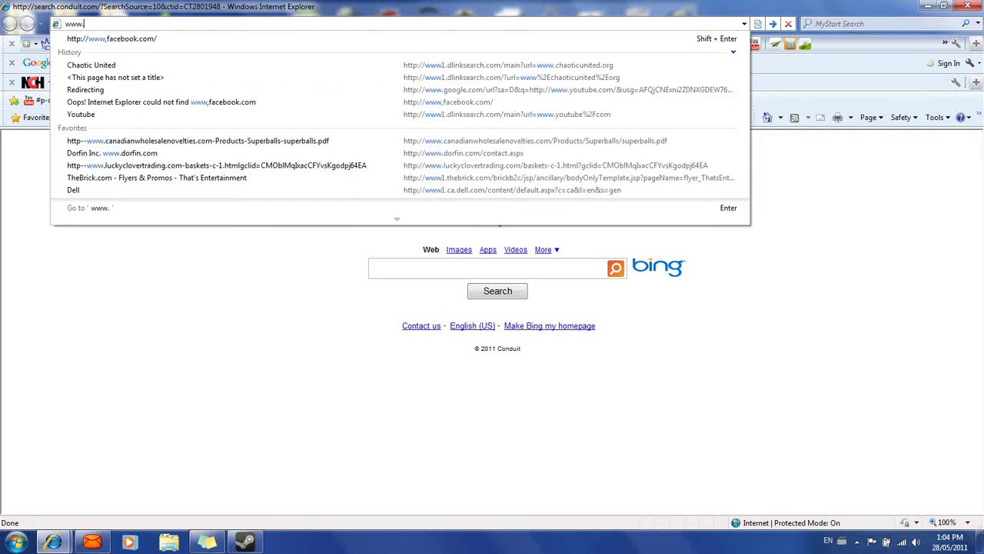
text(google.ca)
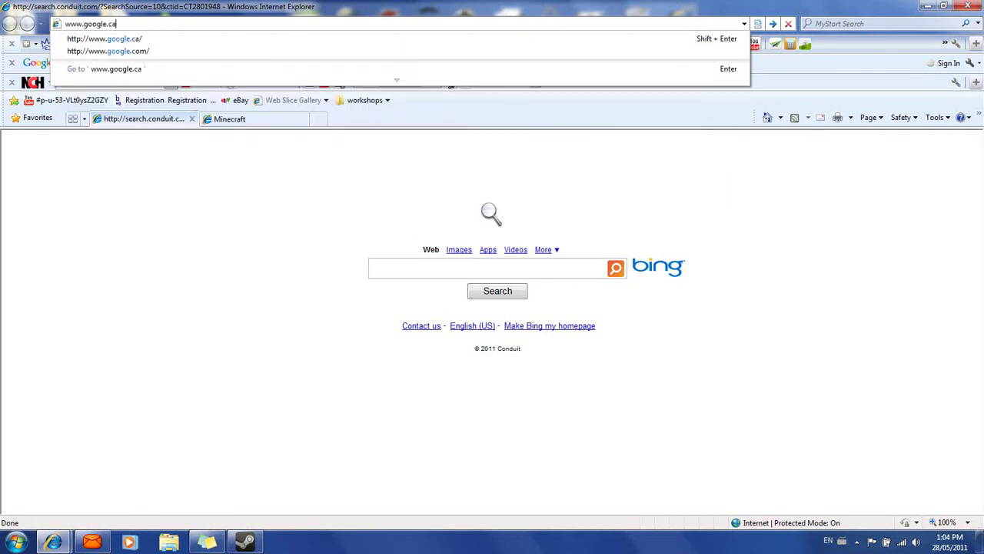
key(Return)
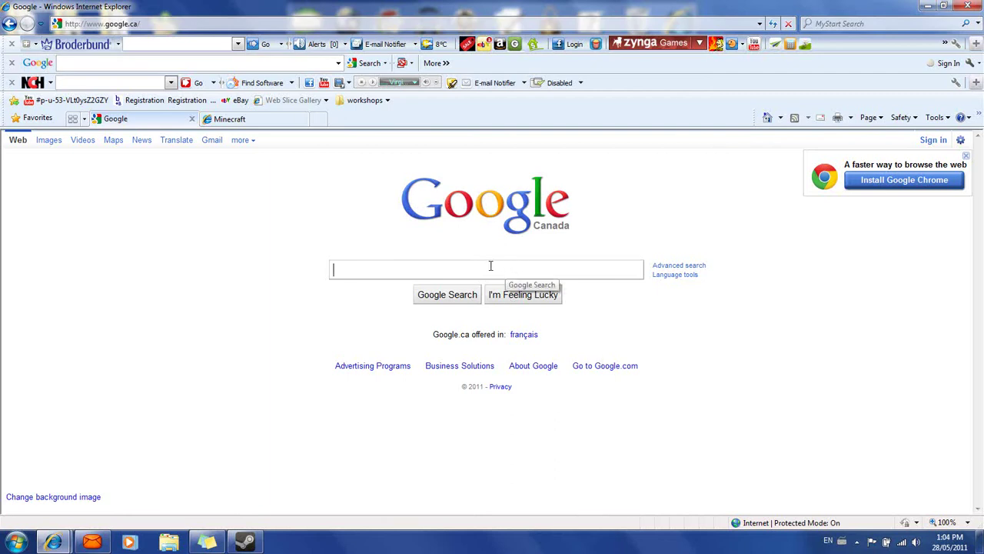
Step: Search Google for 'Minecraft skin'
text(Mi)
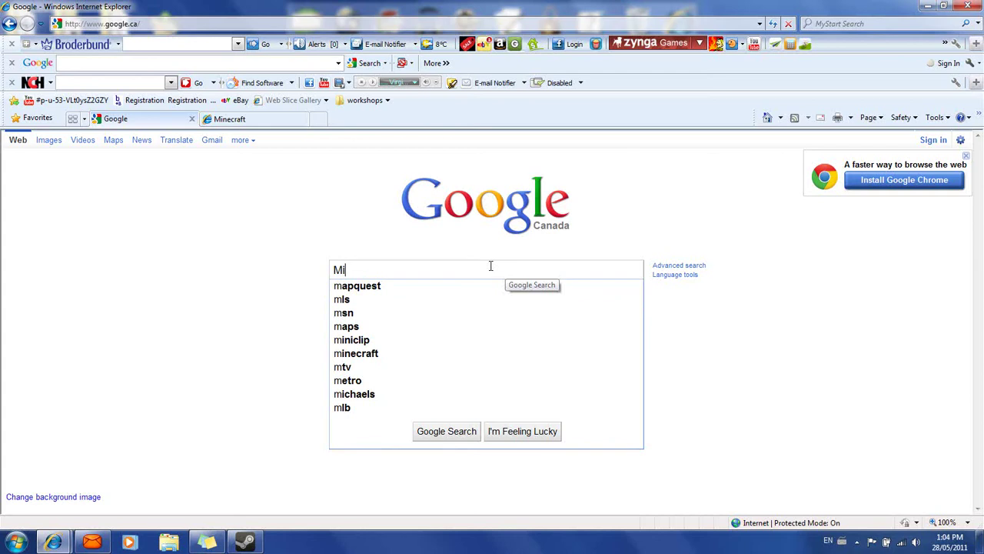
text(necraft skin\)
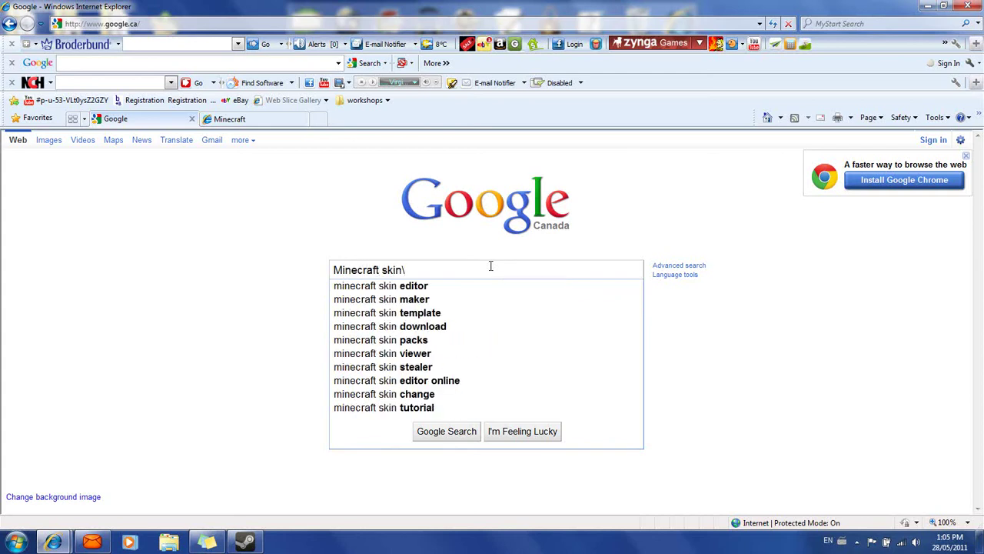
key(BackSpace)
key(Return)
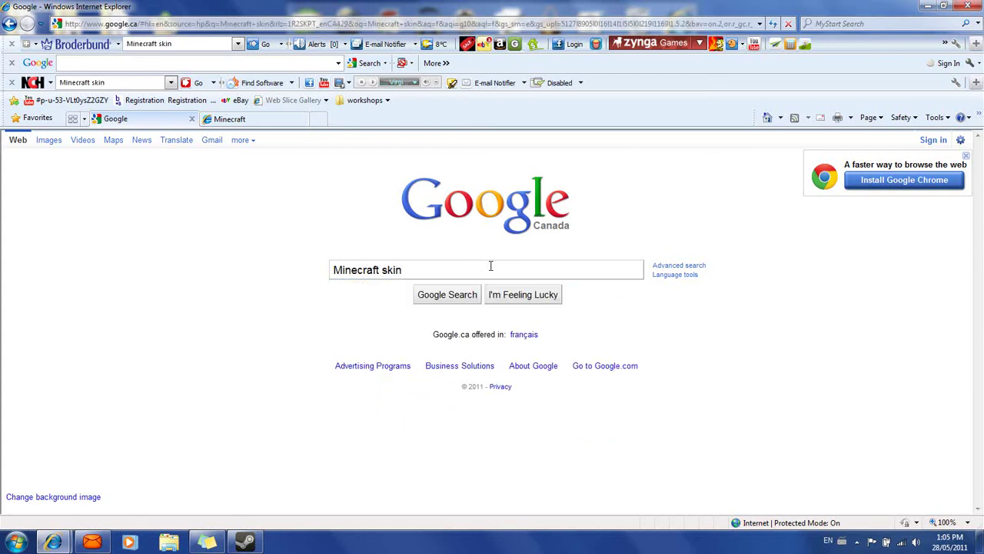
Step: Visit a Minecraft skins site from the results, return, and scroll through the results
click(444, 294)
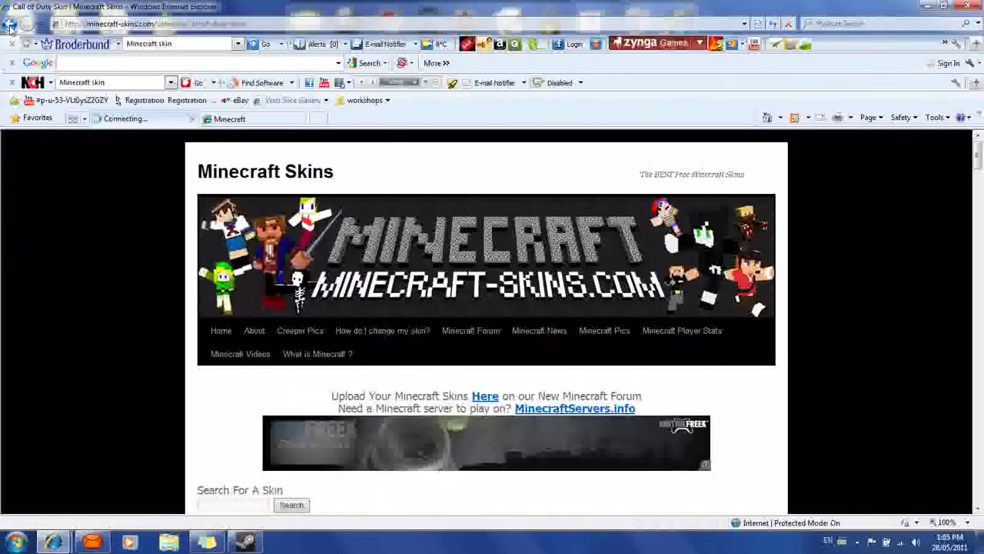
click(10, 26)
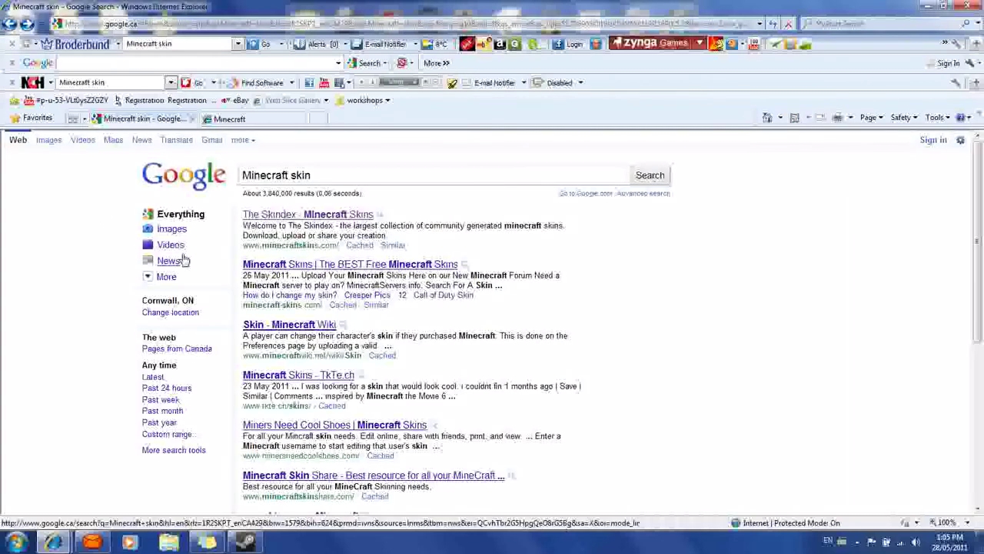
scroll(93, 212, down, 5)
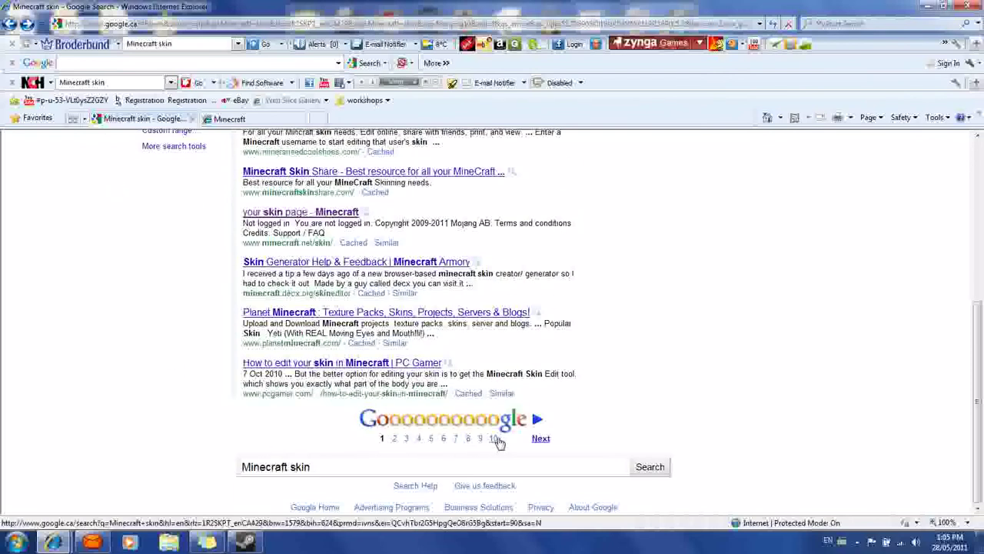
scroll(156, 318, up, 5)
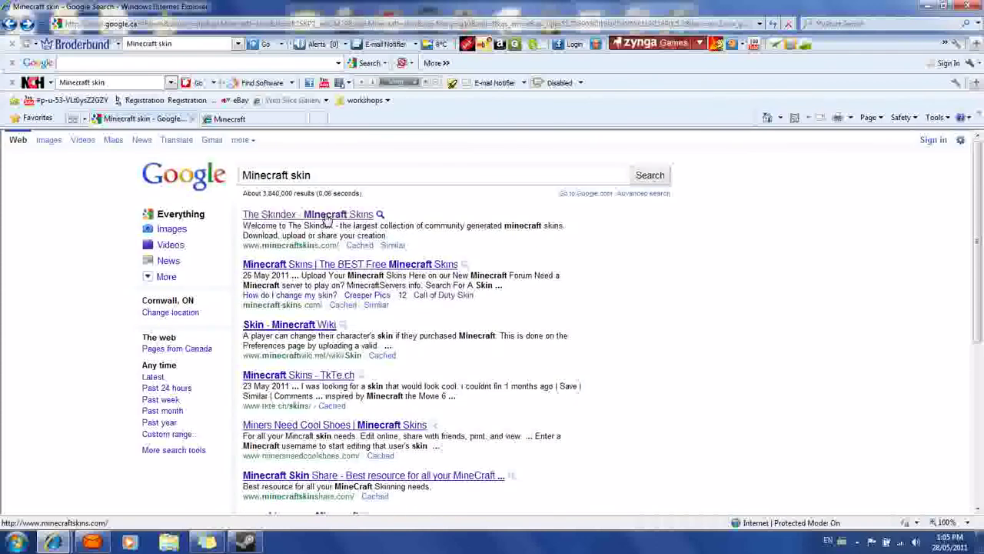
Step: Open The Skindex and preview the Israphel and kootras n7 suit skins in 3-D
click(352, 217)
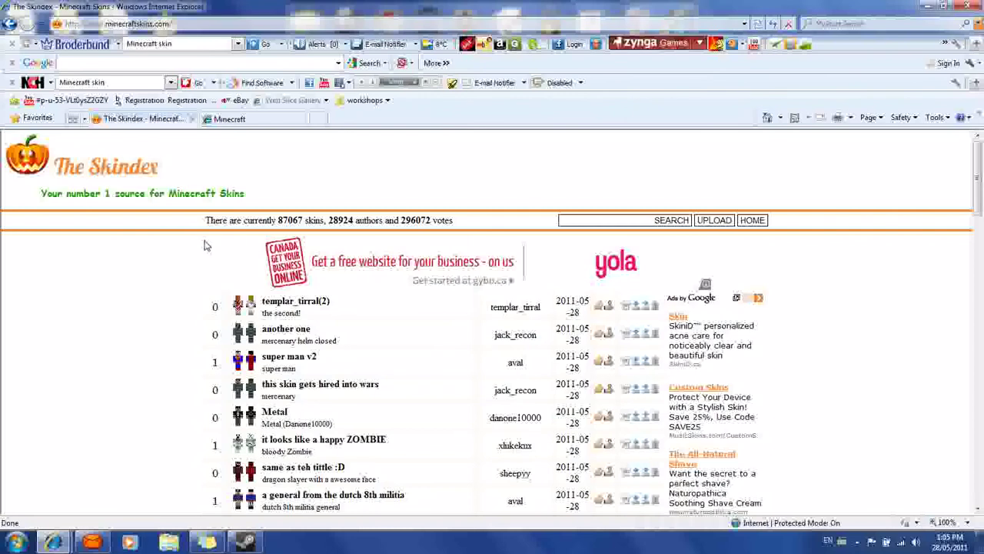
scroll(179, 275, down, 1)
scroll(178, 280, down, 1)
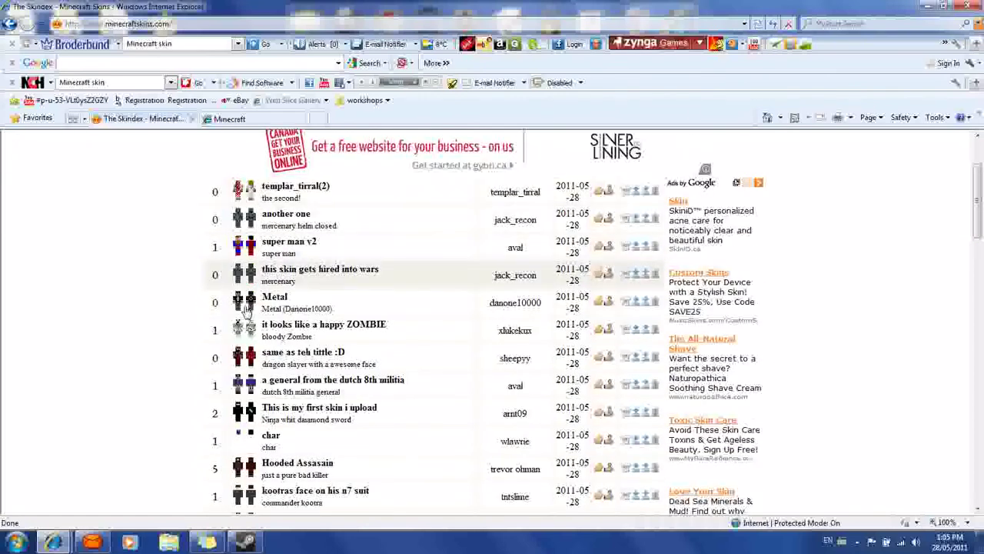
scroll(241, 390, down, 3)
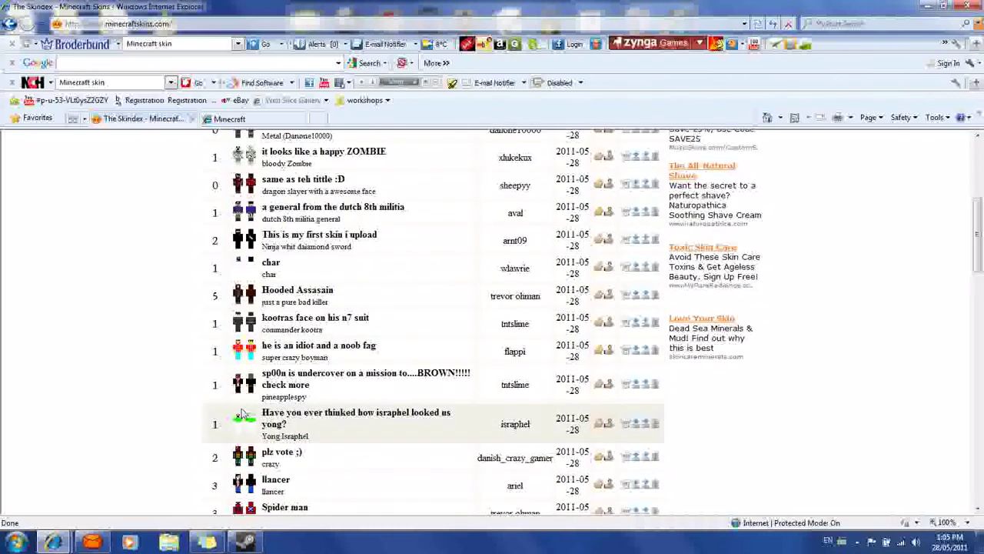
click(244, 423)
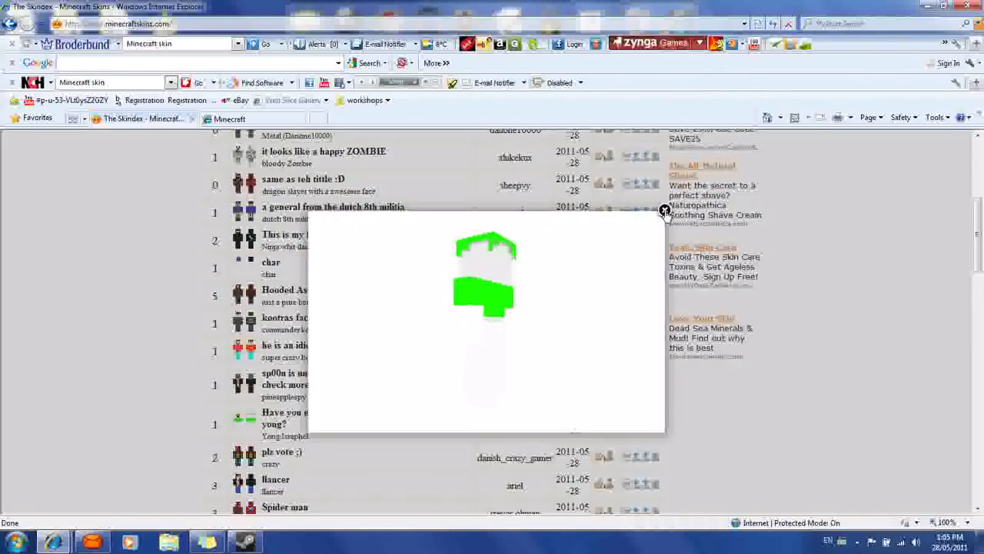
click(664, 210)
click(249, 320)
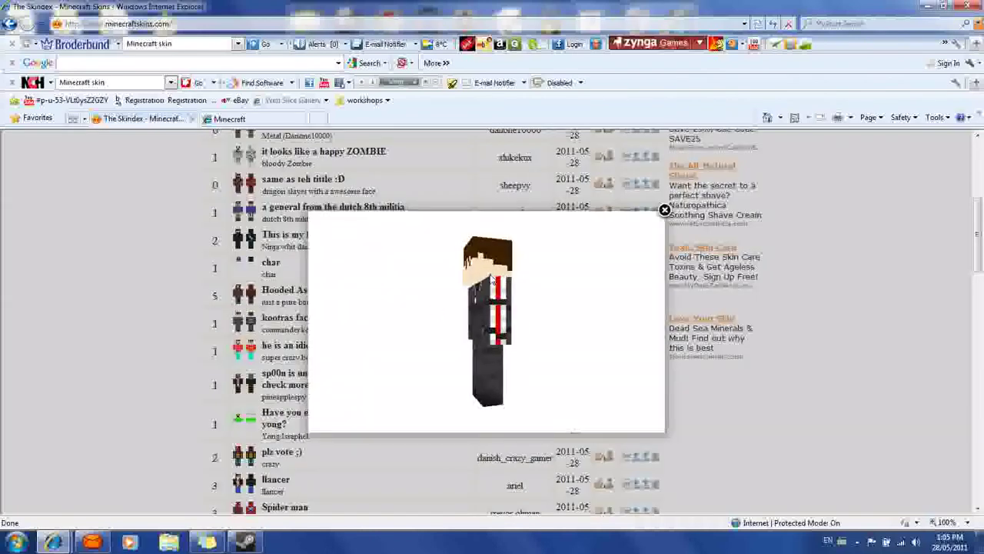
click(665, 210)
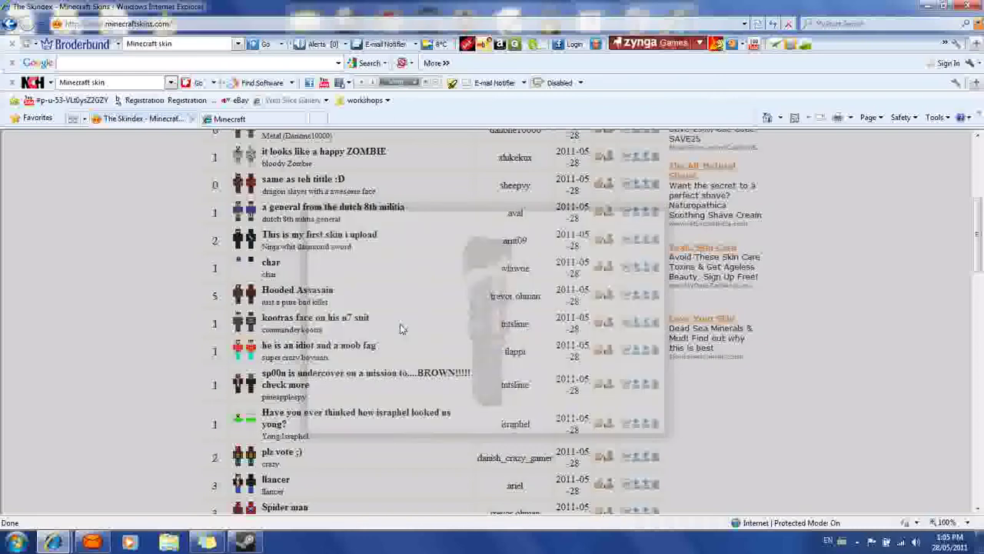
scroll(201, 223, up, 3)
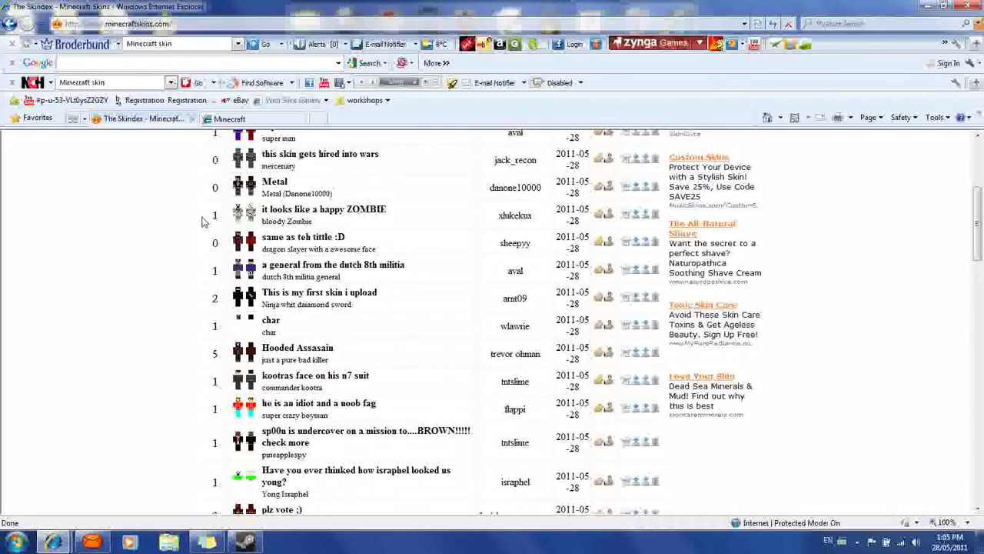
Step: Preview the super man v2, red 'same as teh tittle :D' and 'plz vote ;)' skins
click(256, 193)
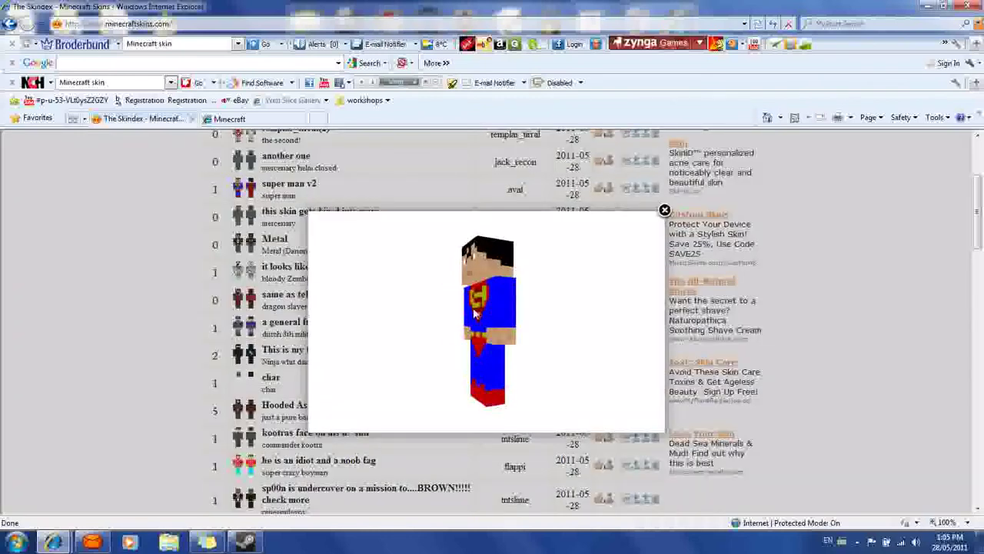
click(665, 211)
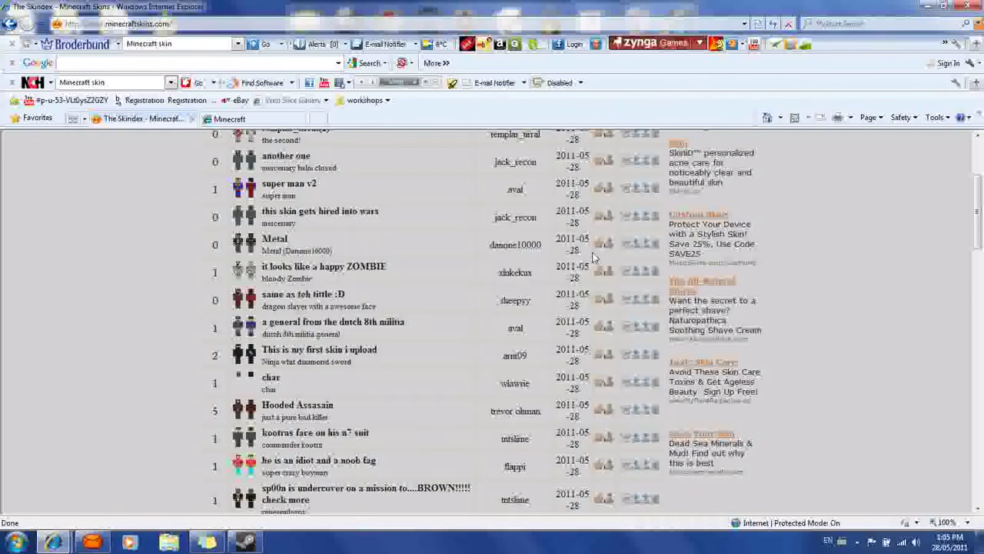
click(239, 300)
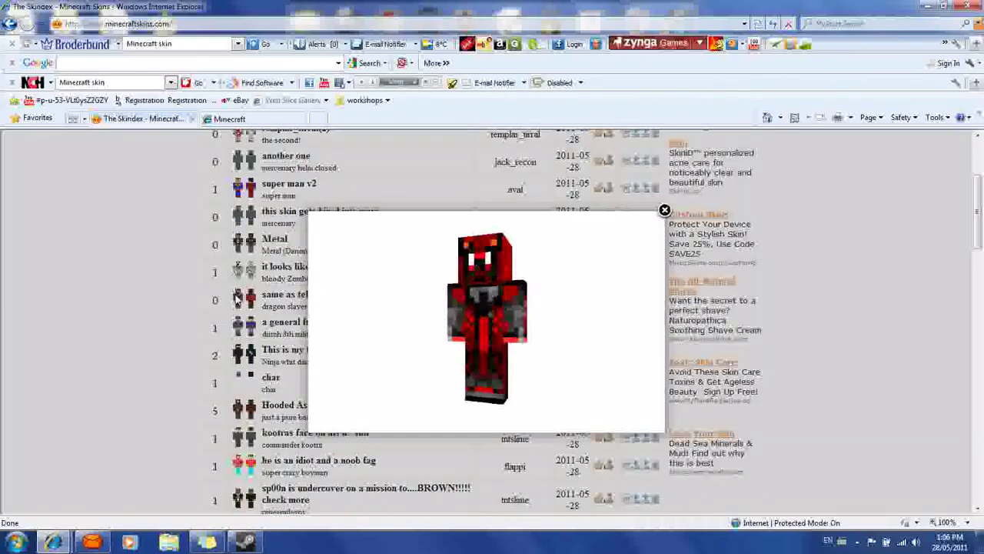
click(150, 302)
scroll(154, 298, down, 3)
scroll(154, 300, down, 3)
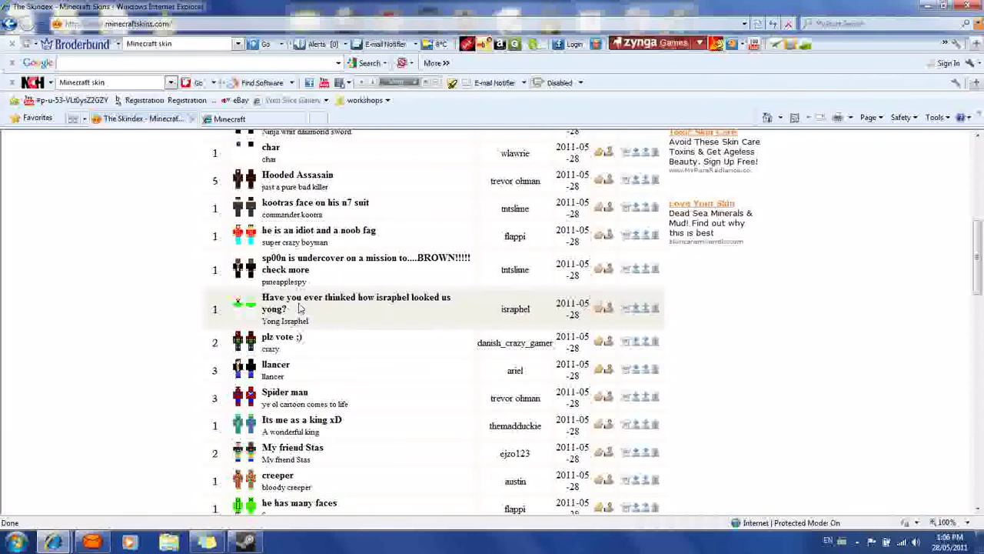
click(246, 341)
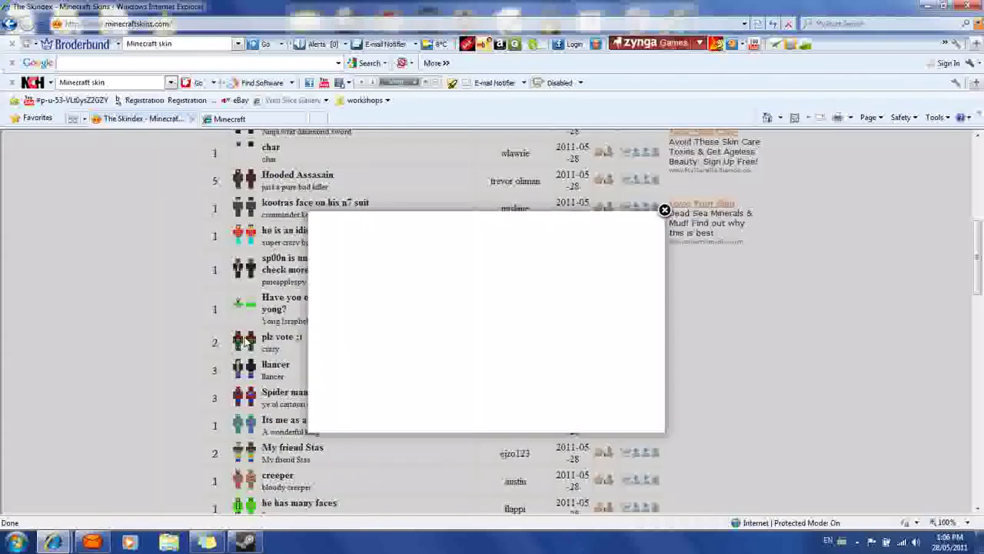
click(171, 352)
Step: Preview the cowman steve and 'its a sheep as steve' skins further down the list
scroll(172, 352, down, 5)
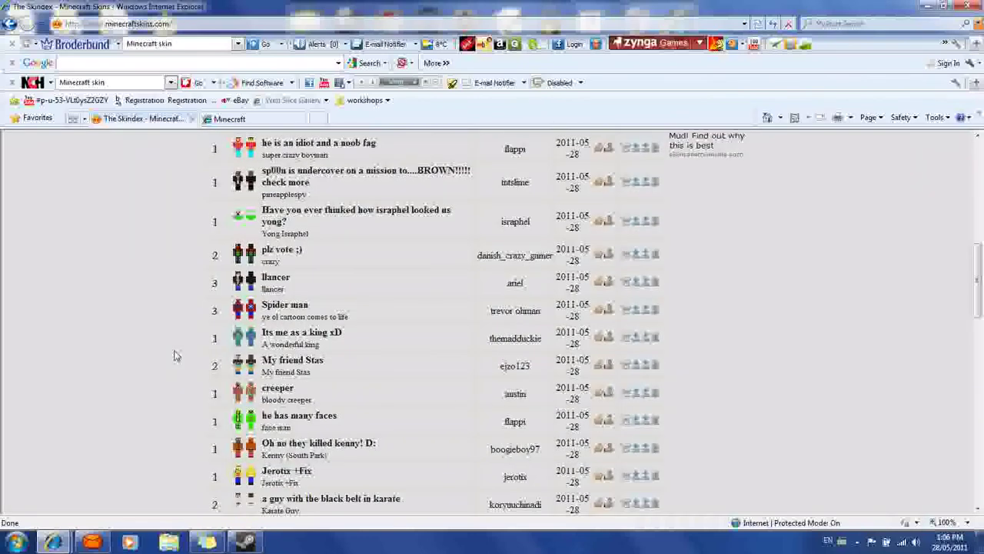
scroll(176, 327, down, 4)
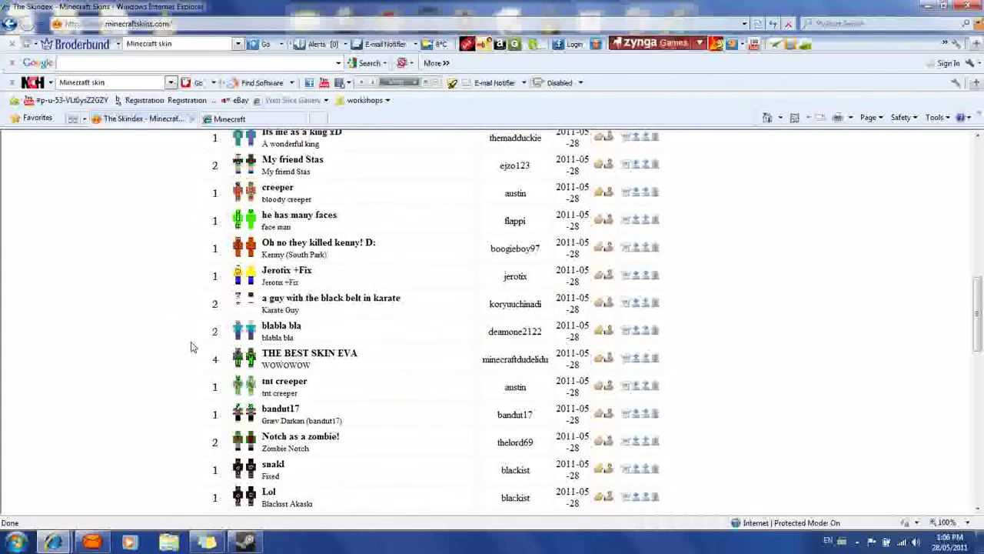
scroll(192, 350, down, 4)
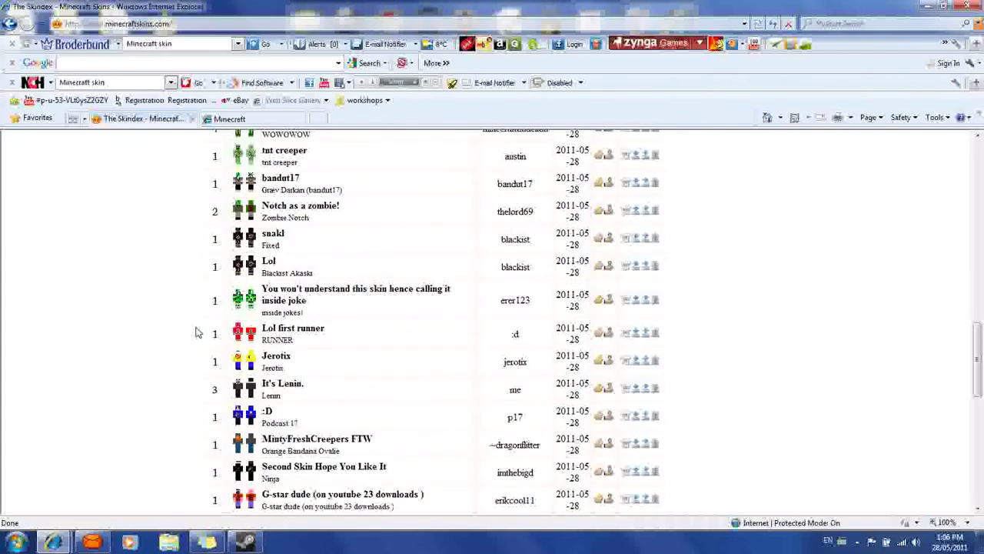
scroll(197, 331, down, 2)
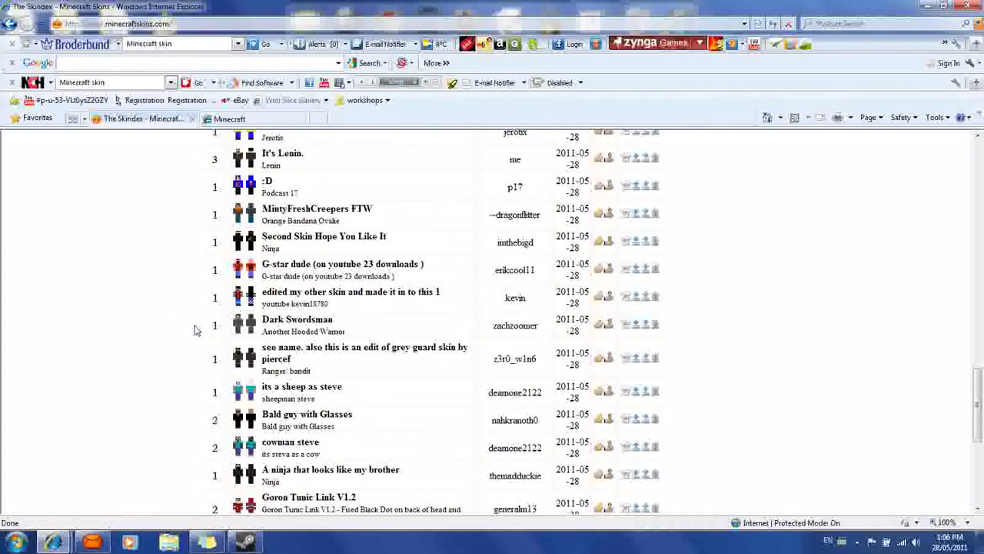
click(248, 452)
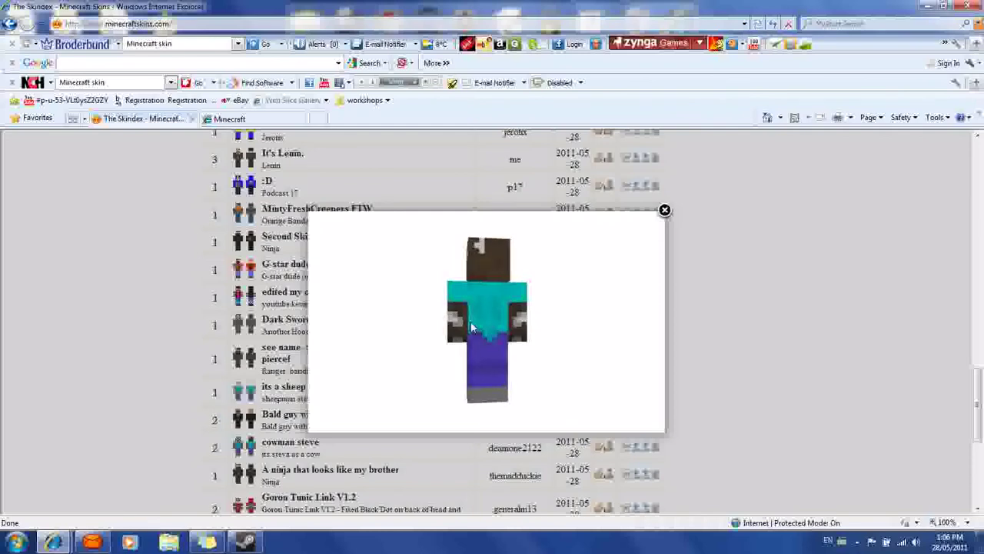
click(665, 211)
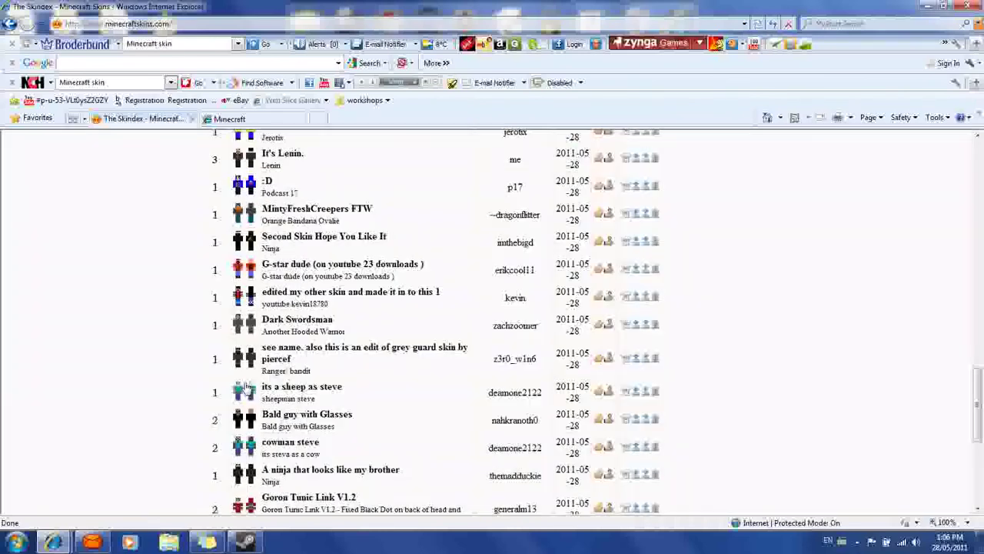
scroll(165, 377, down, 2)
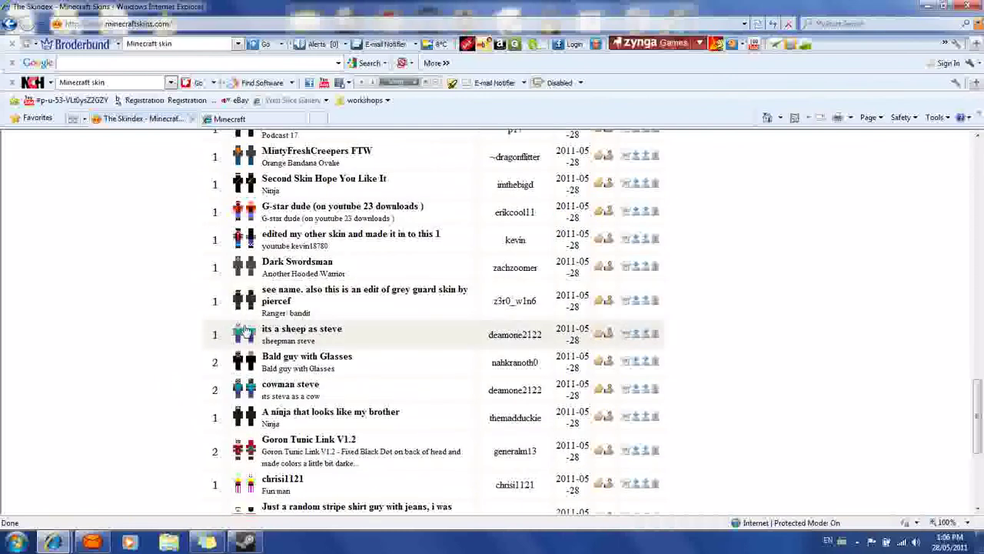
click(245, 331)
click(666, 212)
Step: Jump to the last page of skins and preview the Robin skin
scroll(123, 279, down, 3)
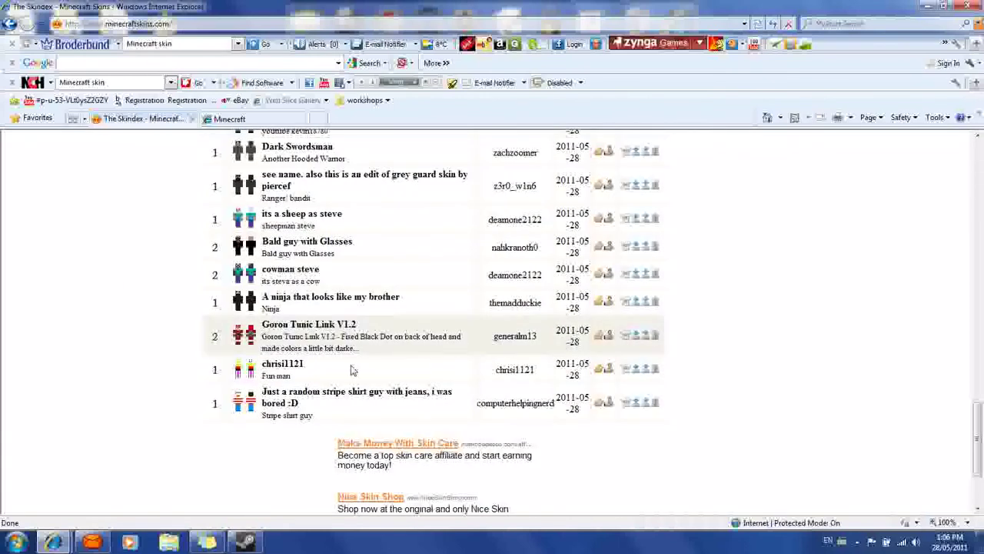
scroll(422, 483, down, 2)
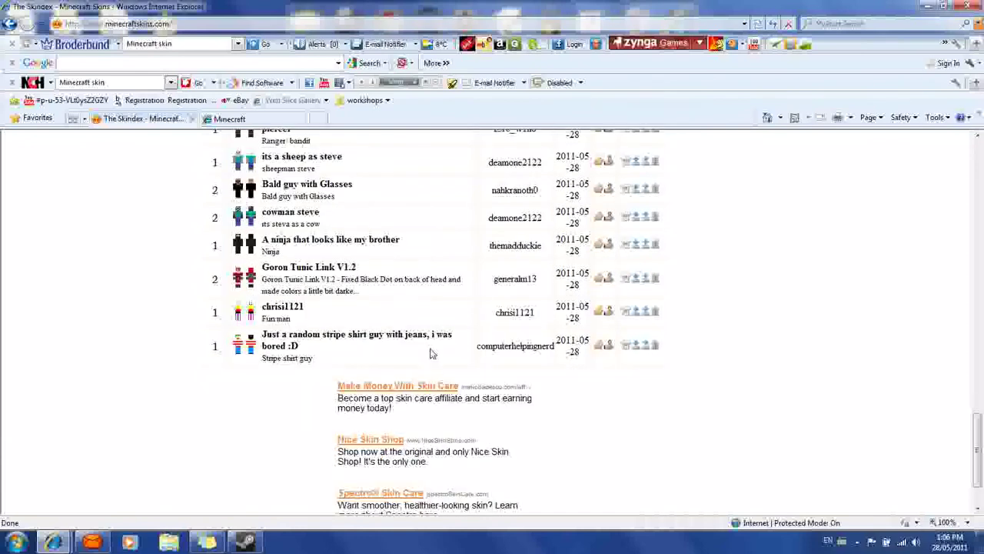
scroll(275, 374, down, 2)
scroll(321, 429, down, 1)
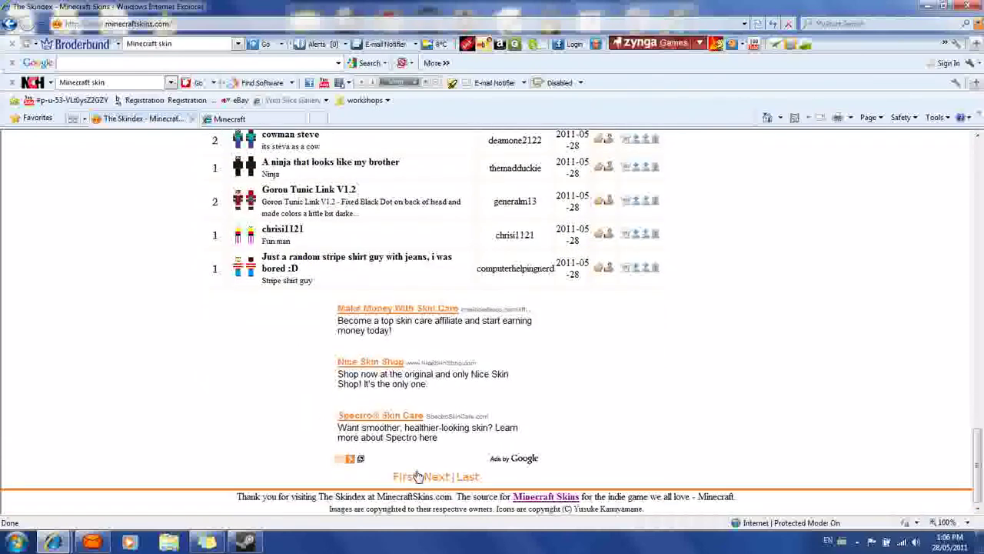
click(467, 478)
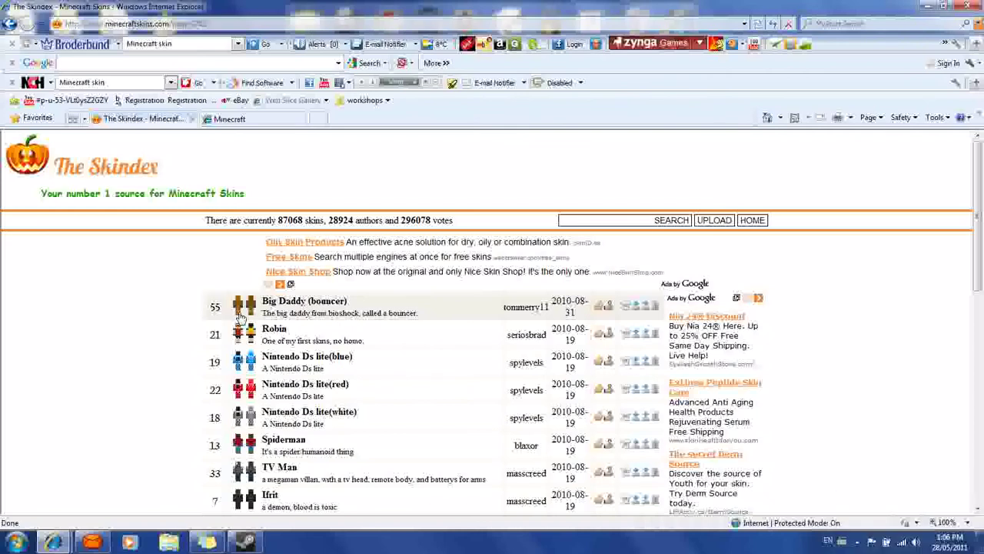
click(243, 341)
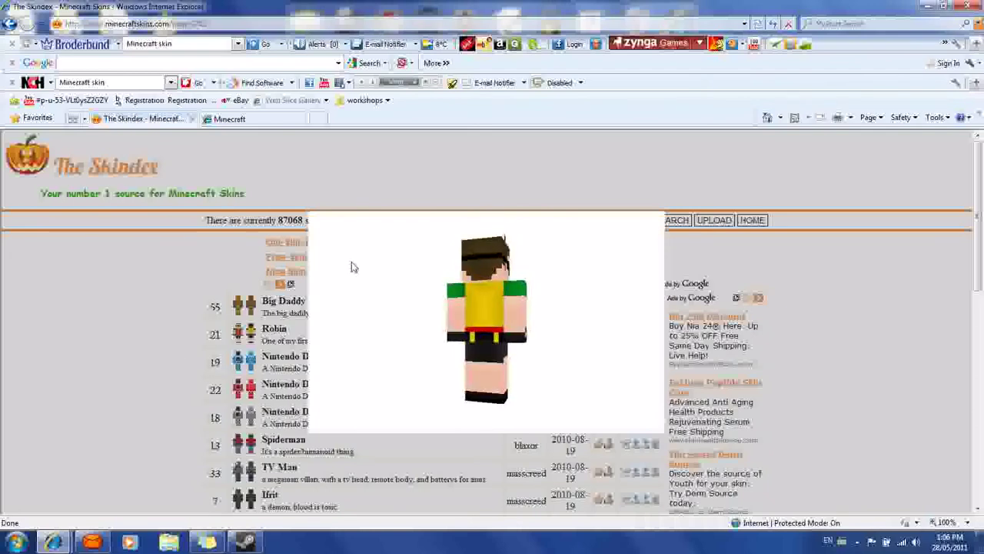
click(135, 323)
Step: Preview the blue Nintendo Ds lite skin and the Default Skin
scroll(149, 320, down, 1)
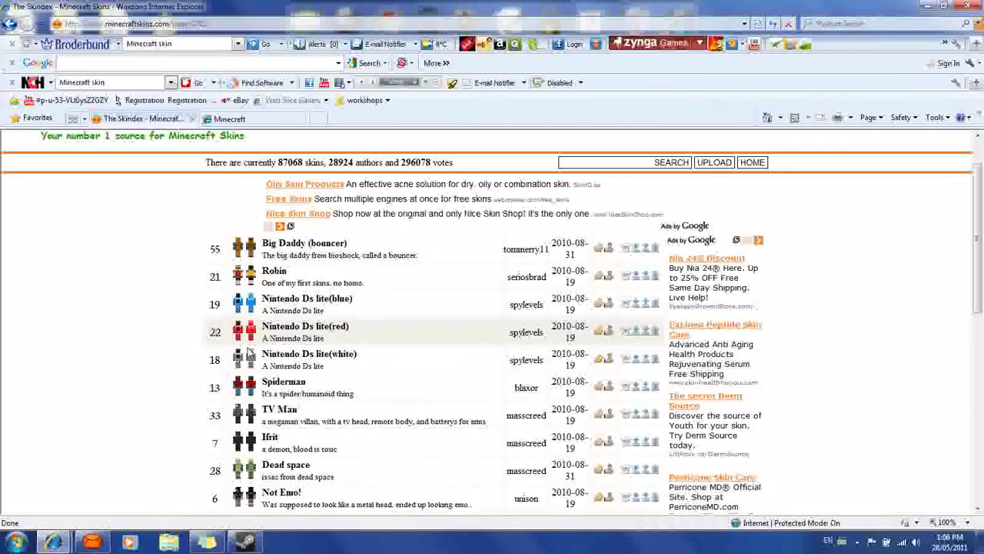
click(246, 306)
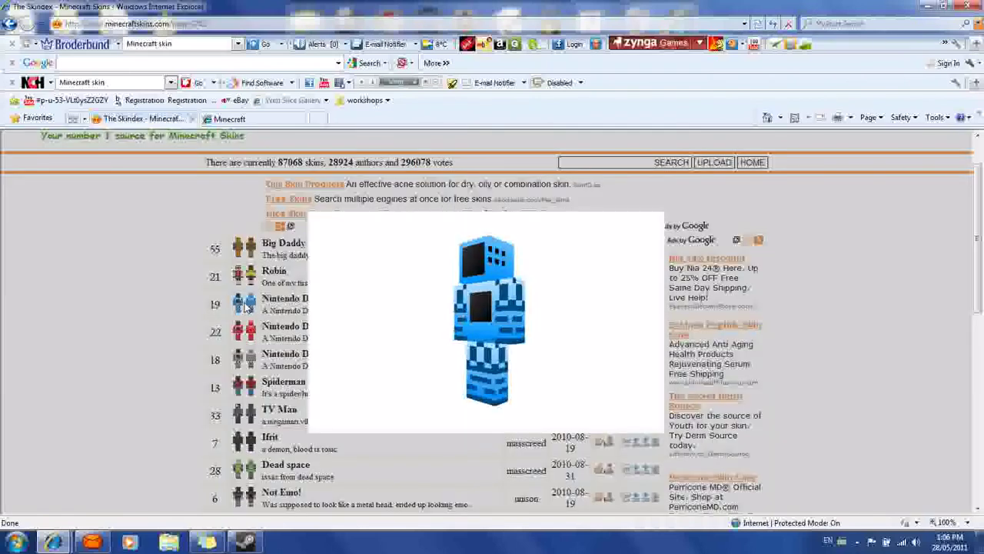
click(172, 283)
scroll(173, 285, down, 3)
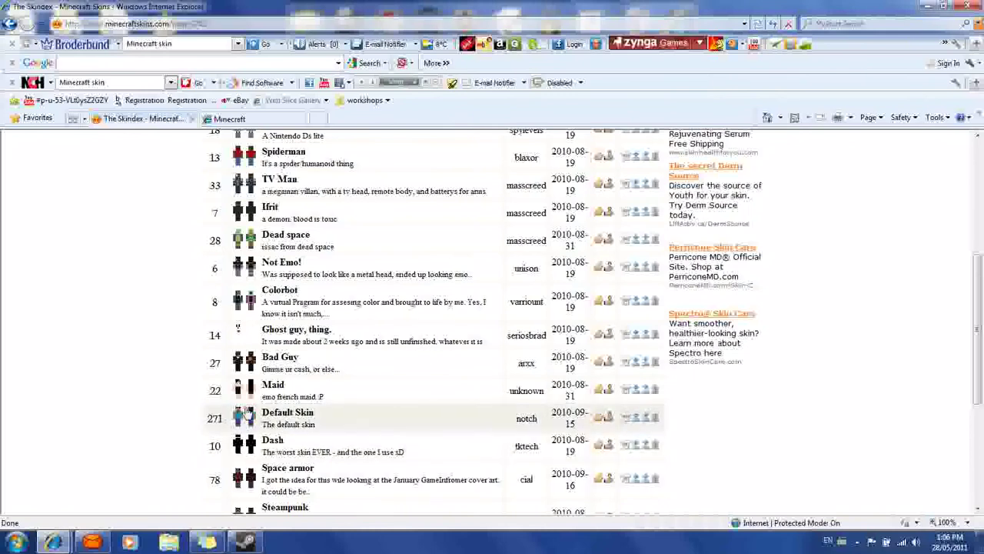
drag(246, 415, 259, 425)
click(246, 419)
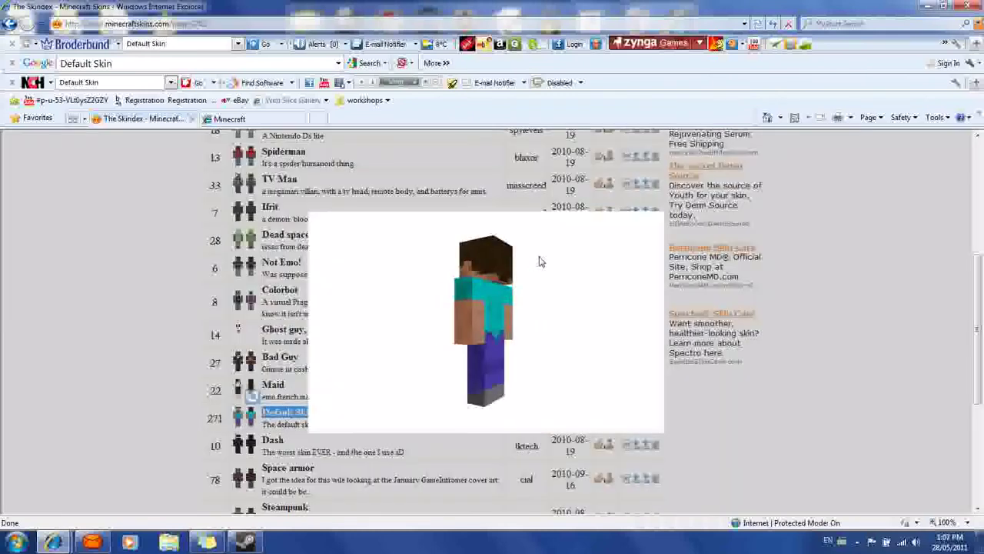
click(136, 300)
Step: Preview the red Nintendo Ds lite skin and start downloading it
scroll(137, 302, up, 3)
scroll(136, 302, up, 3)
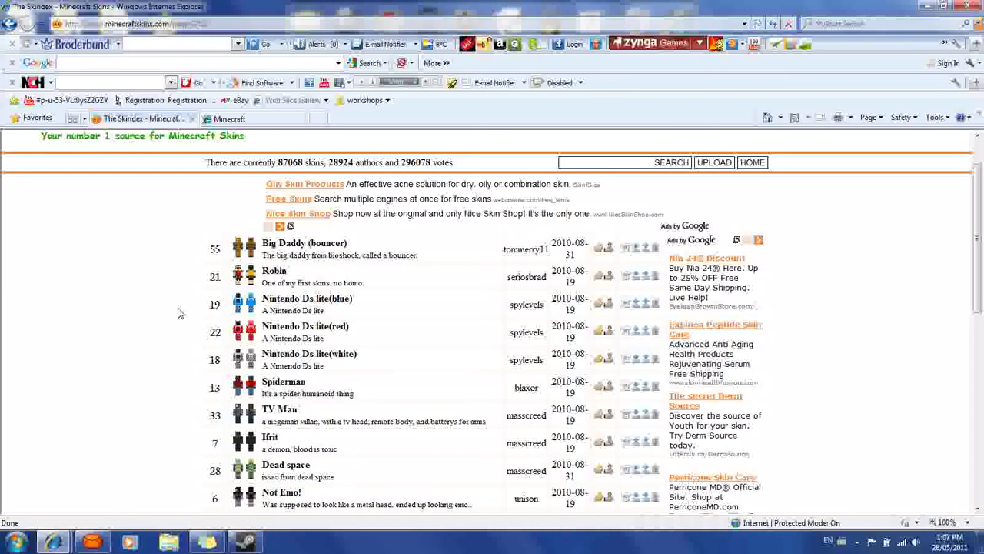
click(246, 332)
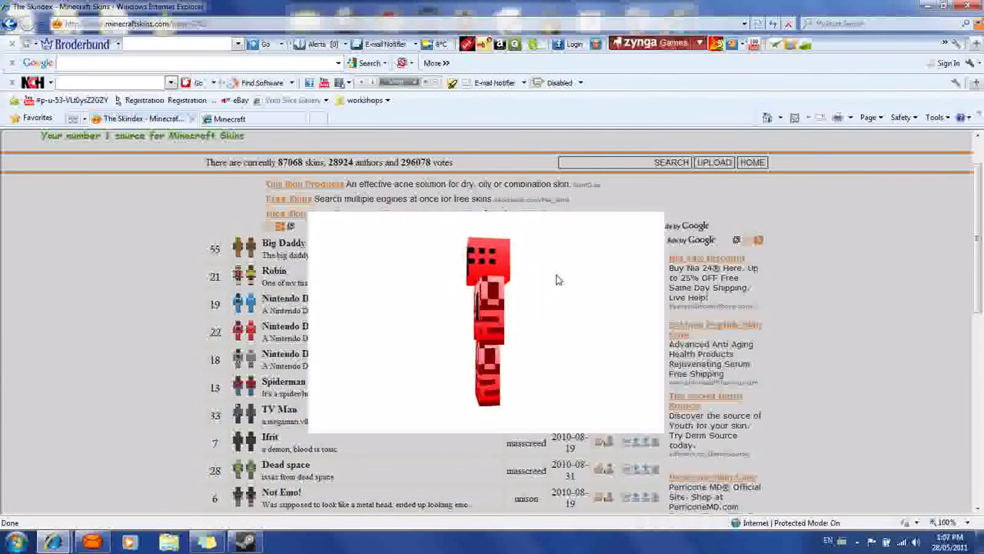
click(119, 341)
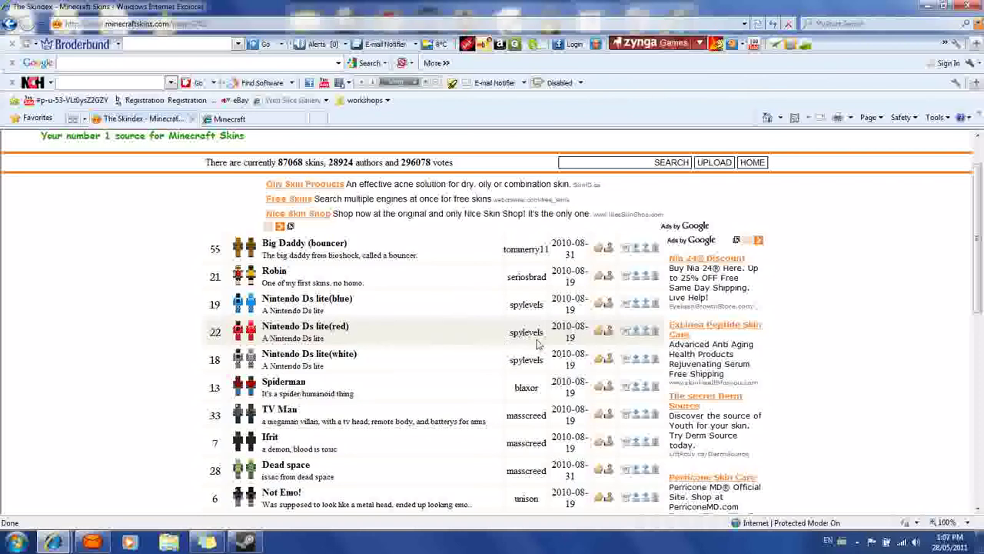
click(636, 332)
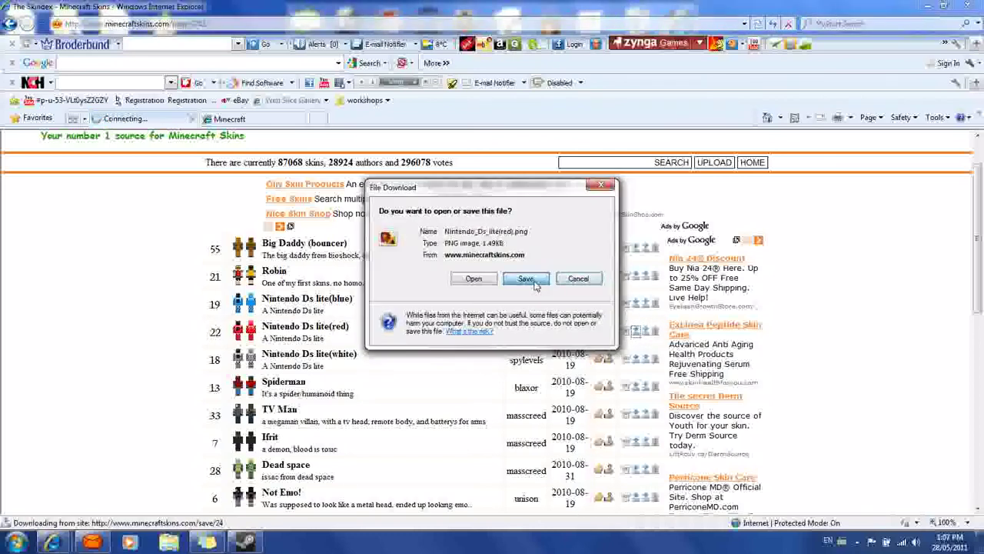
Step: Save the red skin as PNG 'Ds Light (red)' in the Tom folder
click(536, 283)
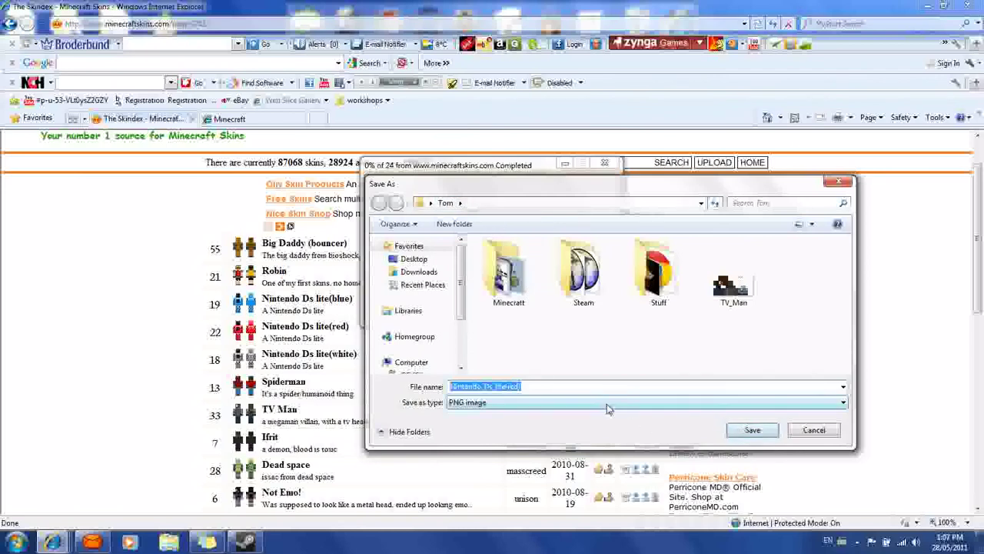
key(BackSpace)
text(Ds Light)
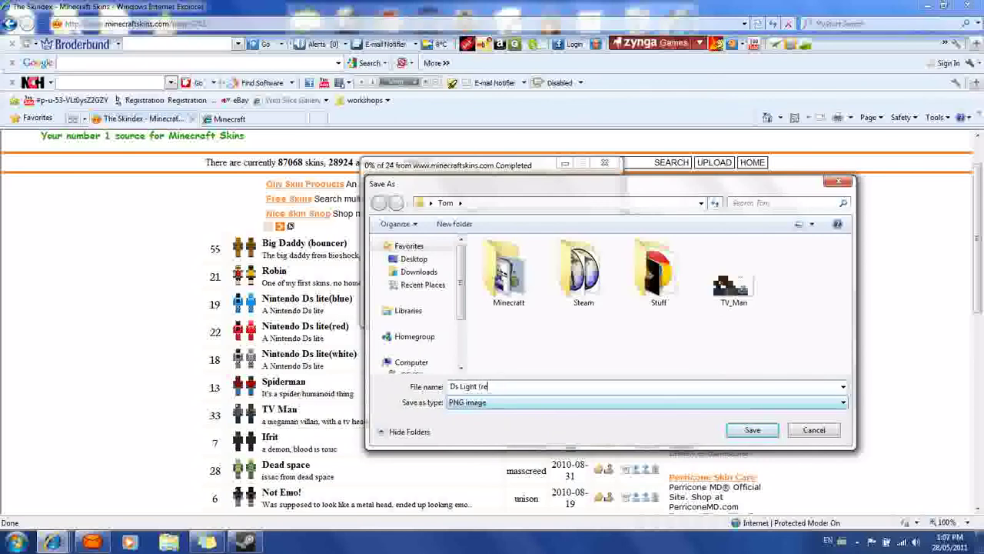
click(747, 433)
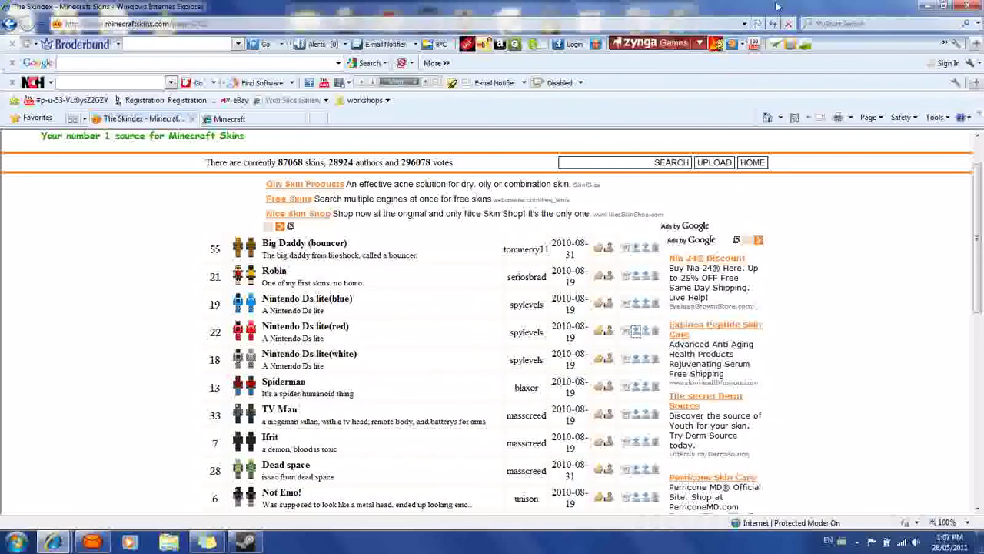
Step: Create a new folder on the desktop, then delete it
click(928, 7)
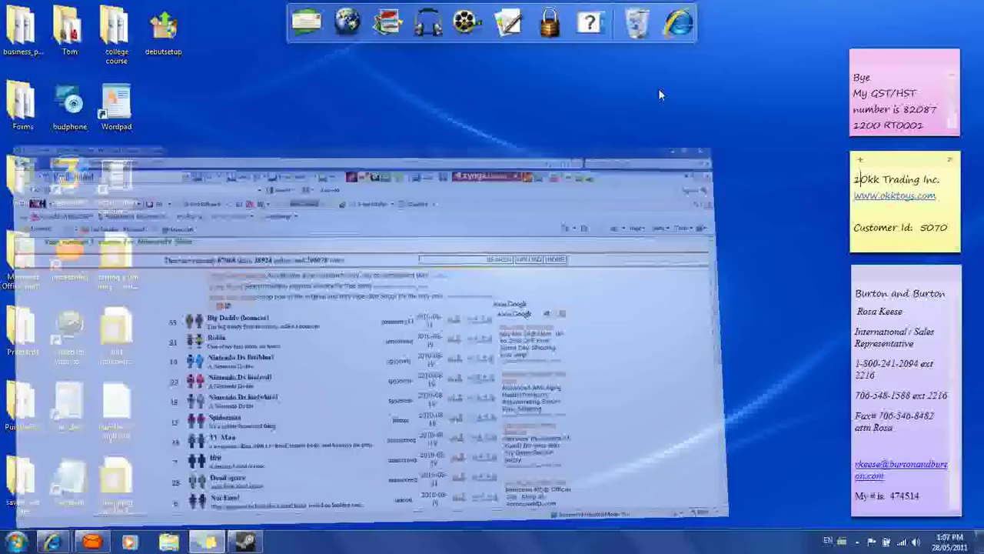
right_click(190, 96)
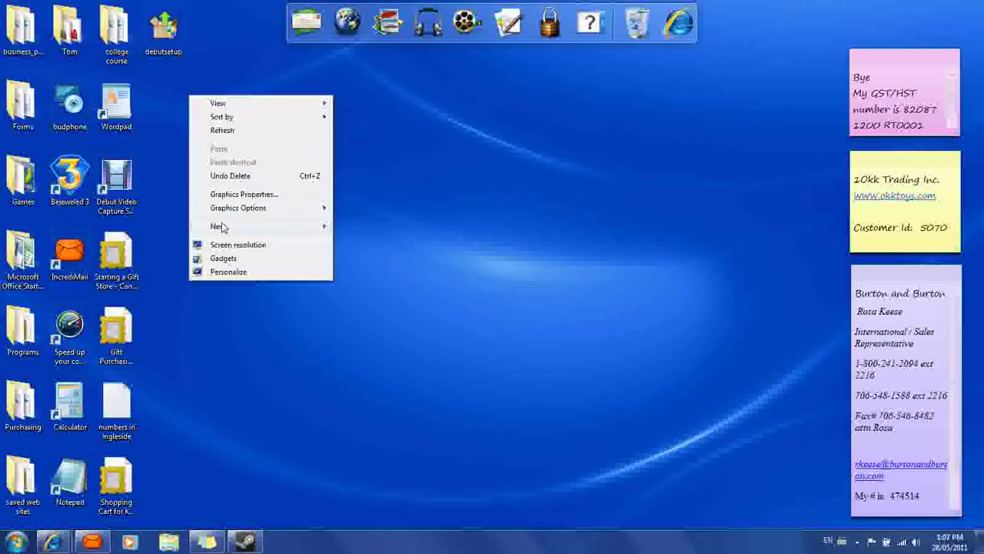
mouse_move(238, 229)
click(361, 226)
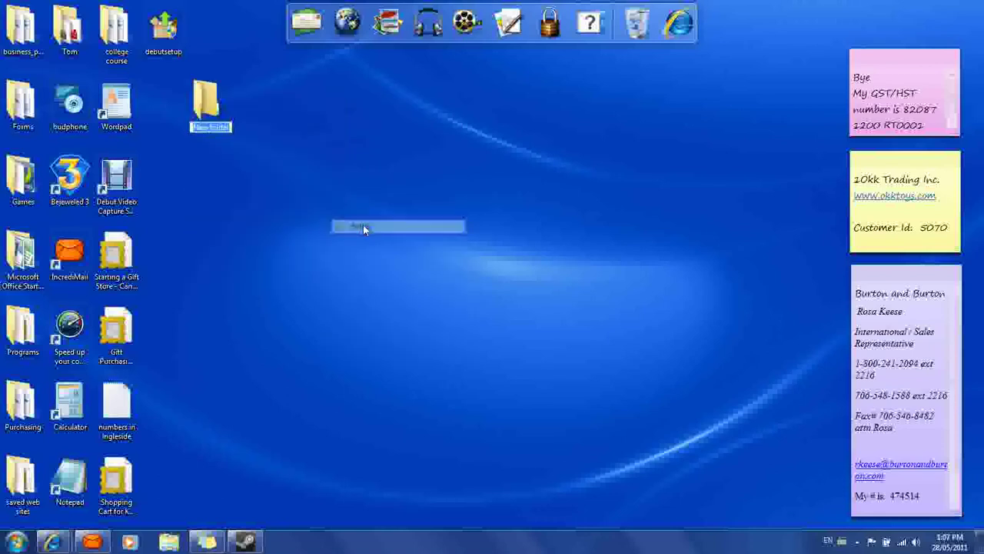
right_click(229, 103)
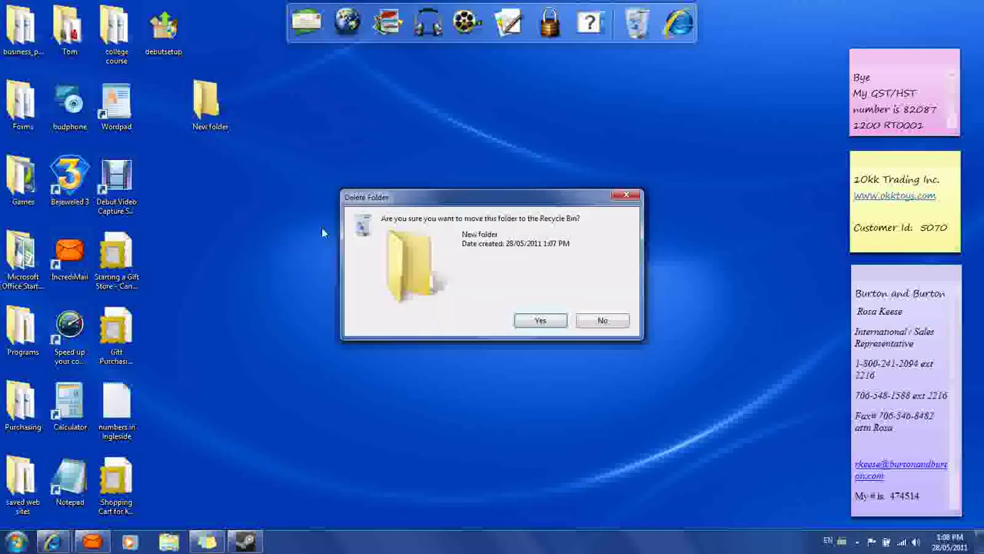
click(539, 320)
Step: View Ds Light (red) in the Tom folder, then move it, Song Joke and TV_Man into Minecraft
double_click(69, 30)
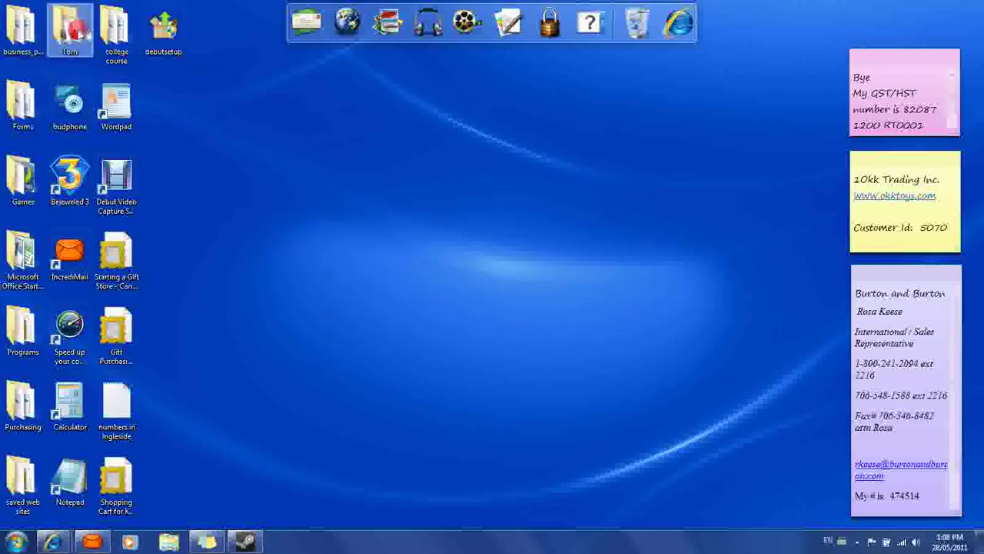
double_click(488, 248)
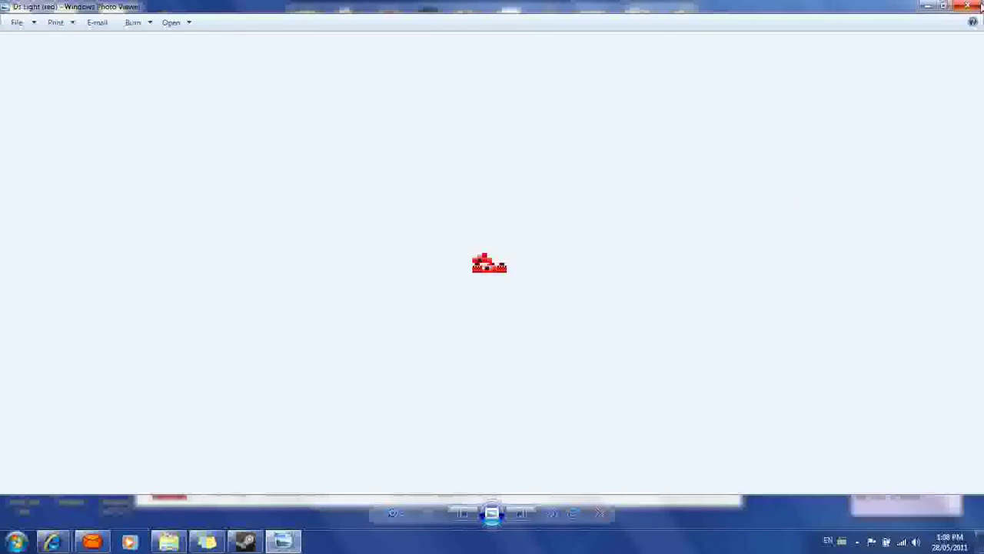
click(975, 5)
drag(652, 231, 516, 321)
drag(627, 245, 270, 230)
Step: Move Song Joke and Ds Light (red) from the Minecraft folder out to the desktop
double_click(276, 228)
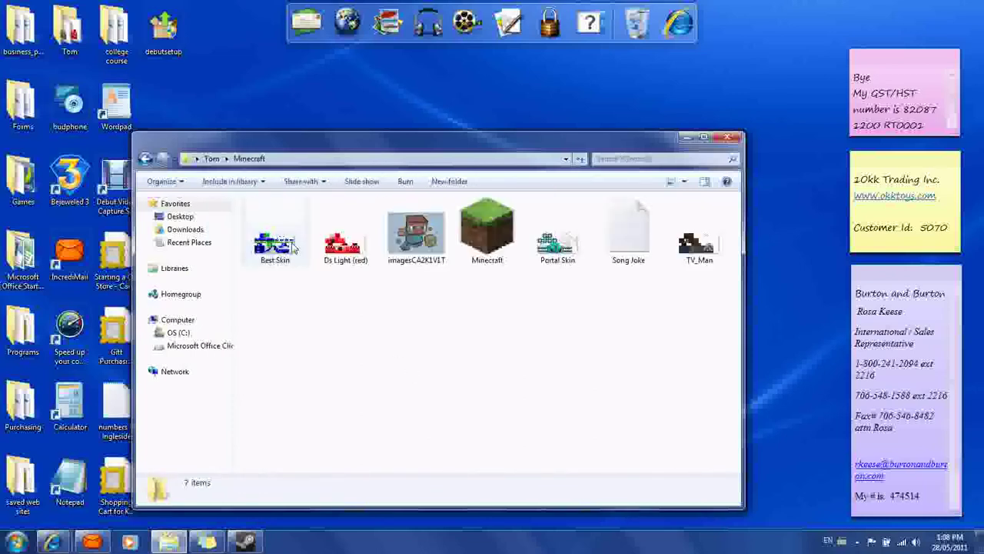
drag(627, 235, 759, 113)
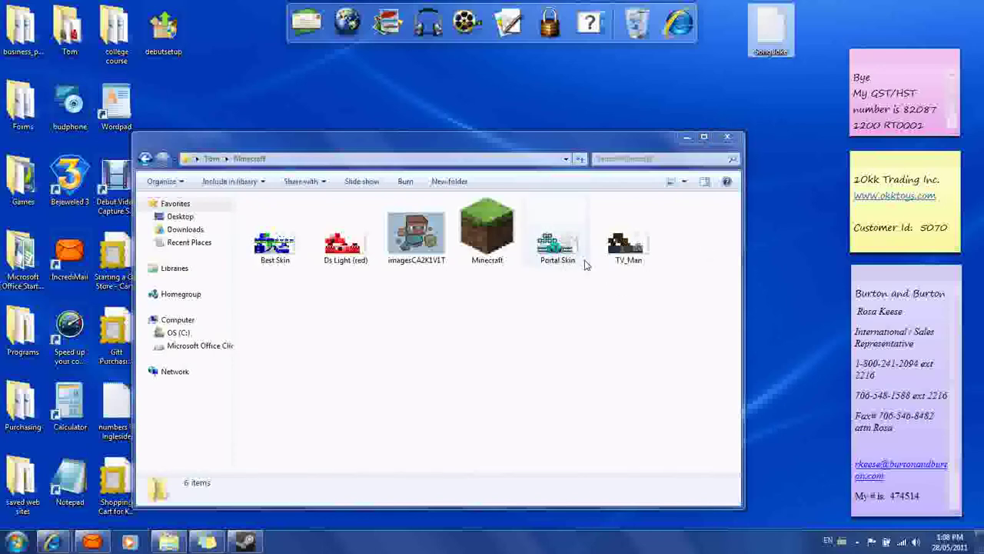
drag(344, 265, 392, 34)
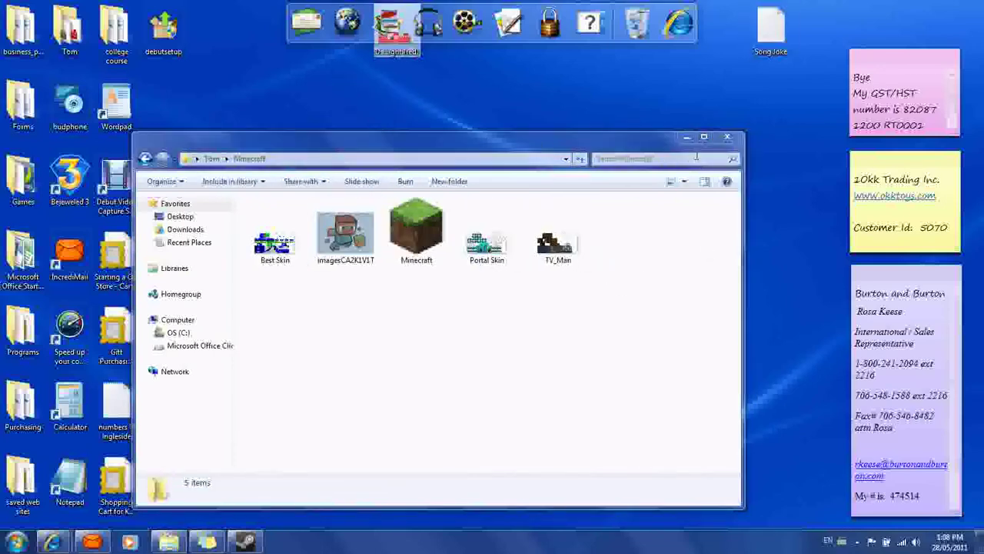
click(739, 139)
Step: Move both files into the user folder, then Song Joke into Stuff, and close the window
drag(769, 49, 71, 48)
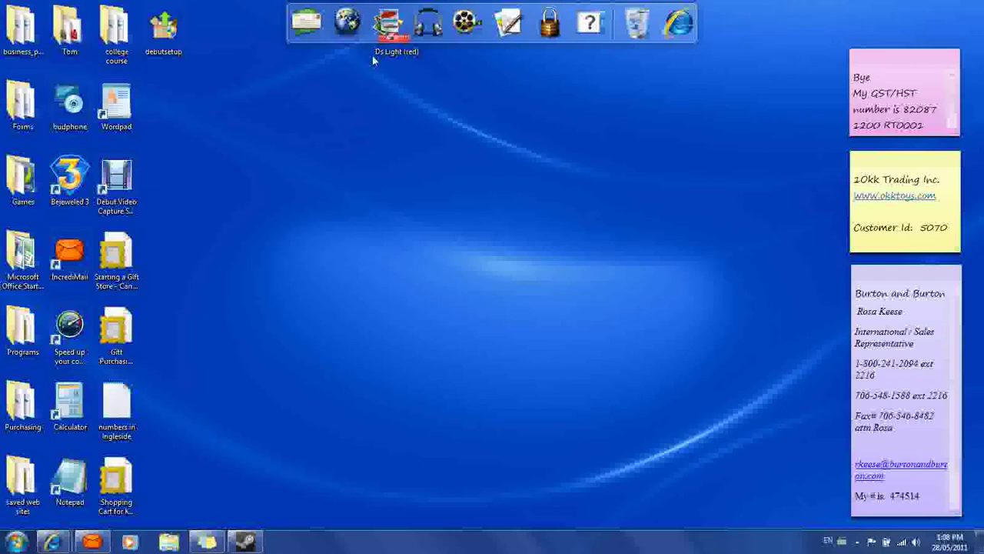
drag(391, 45, 71, 48)
double_click(69, 34)
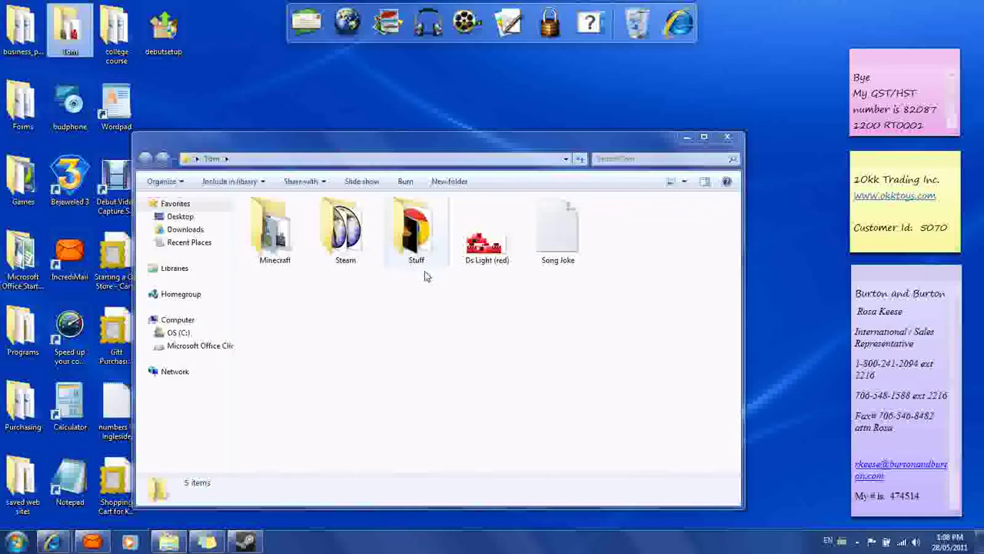
drag(543, 248, 415, 235)
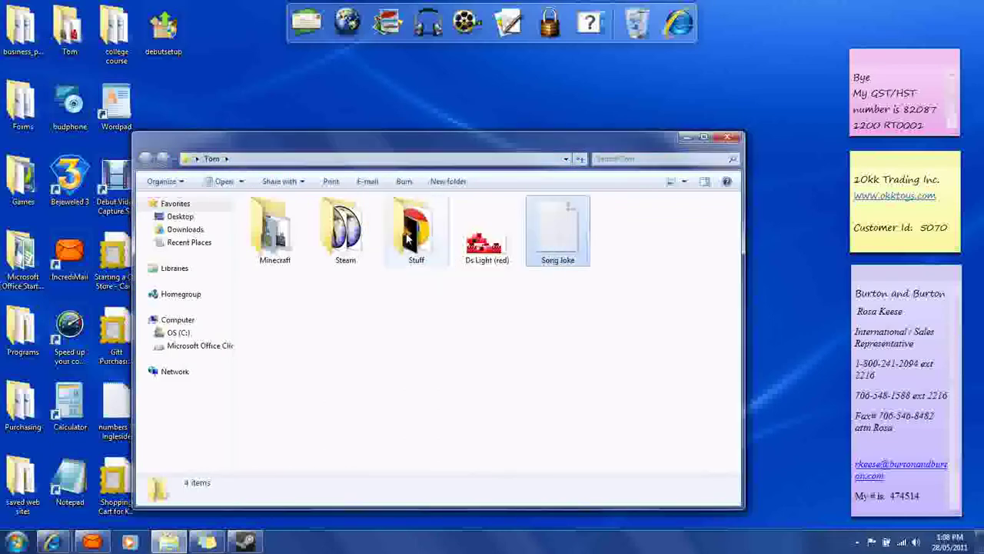
click(497, 260)
click(629, 228)
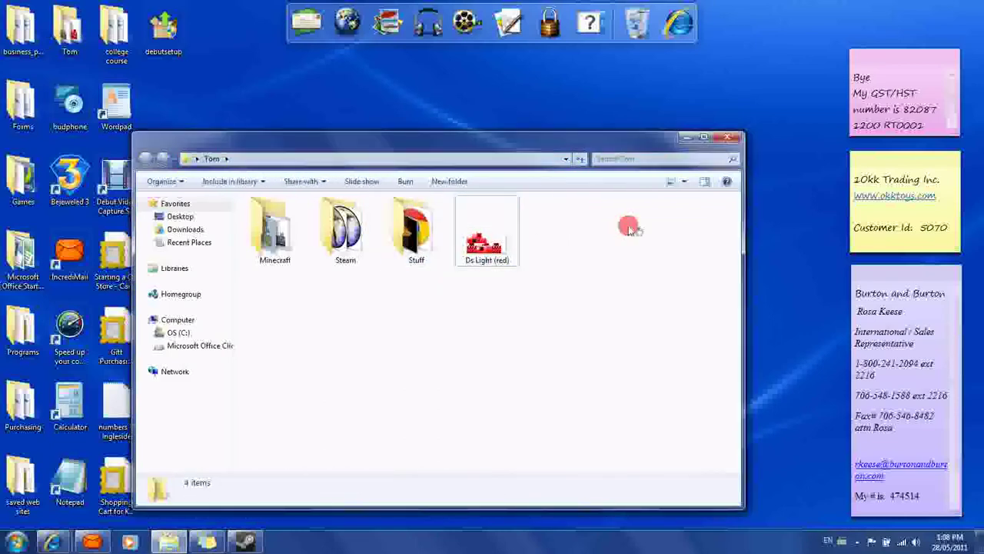
click(725, 138)
mouse_move(73, 546)
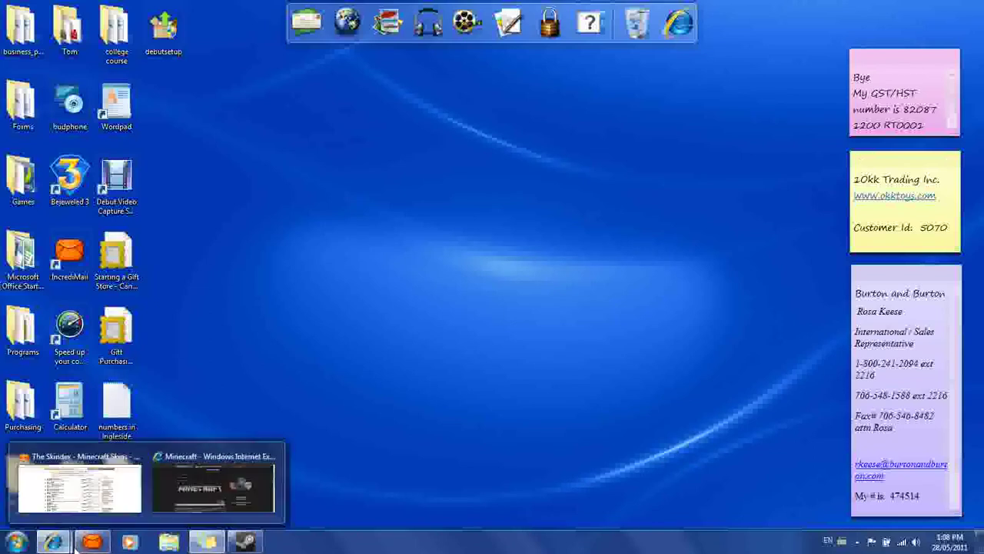
click(80, 484)
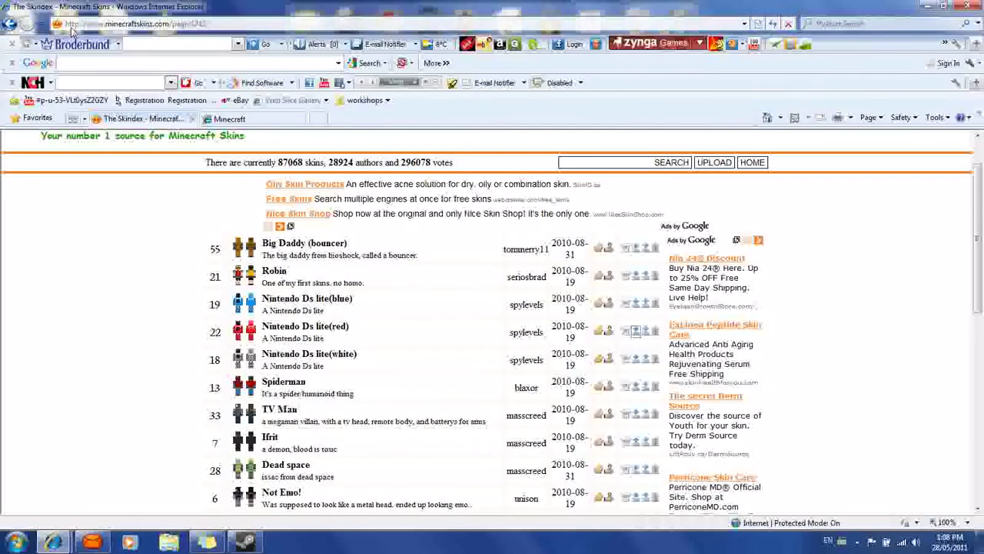
click(226, 23)
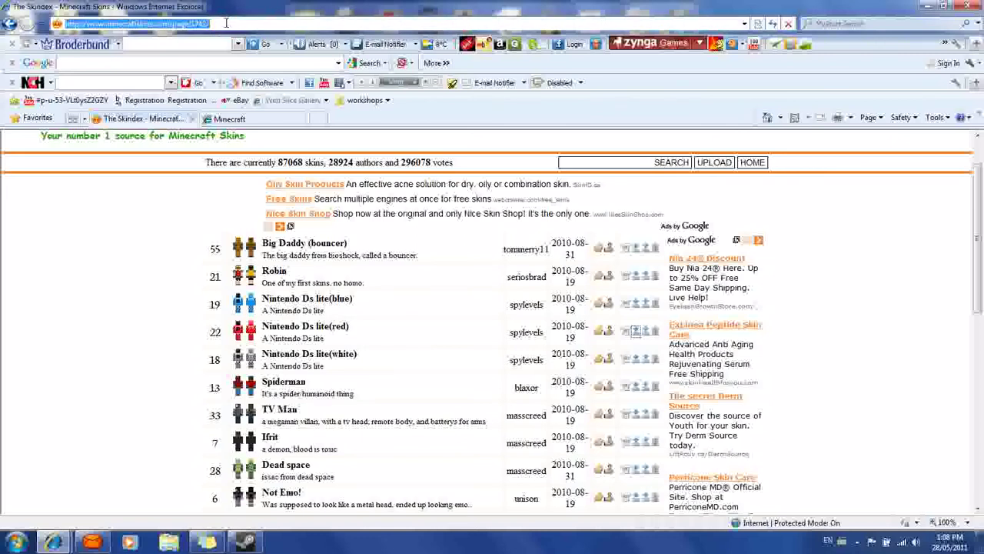
text(www.)
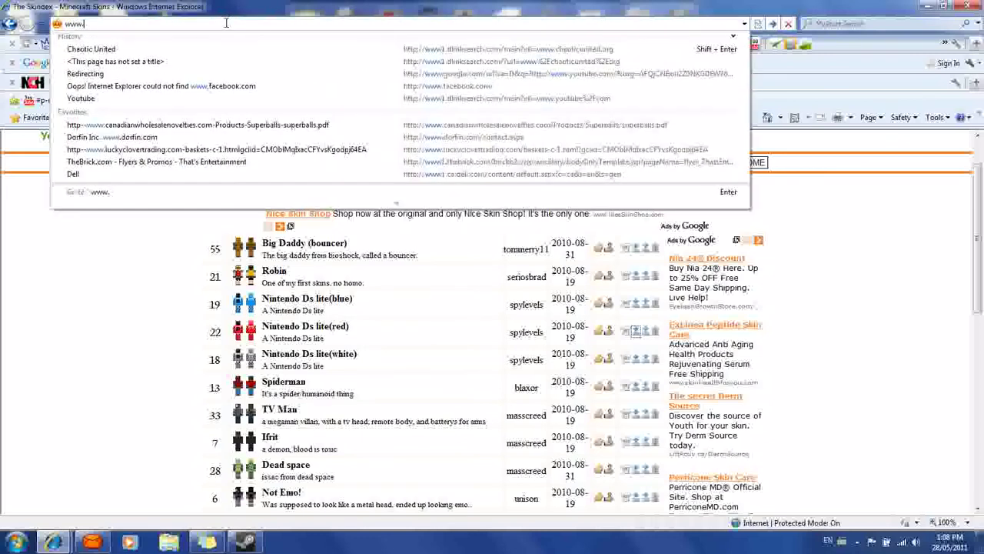
text(minecraft.net)
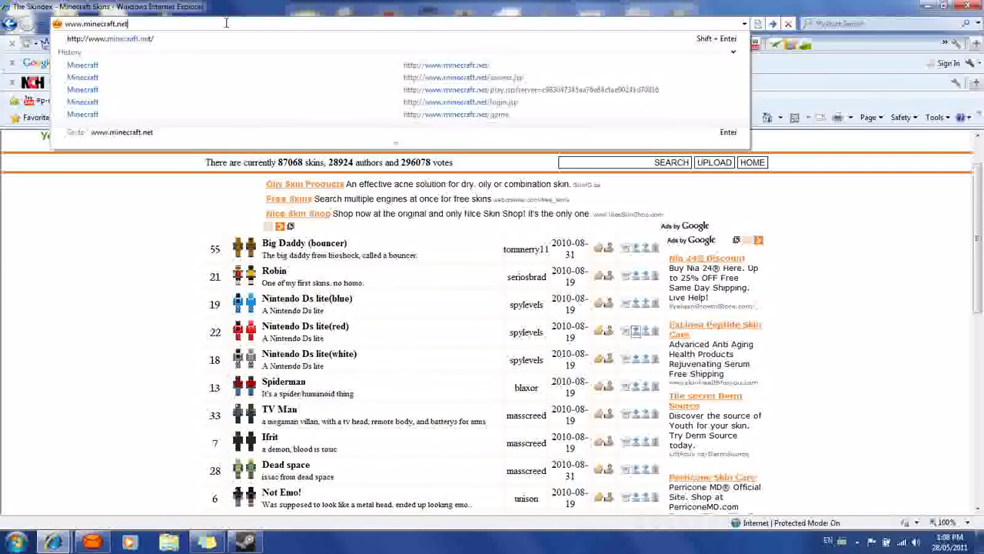
key(Return)
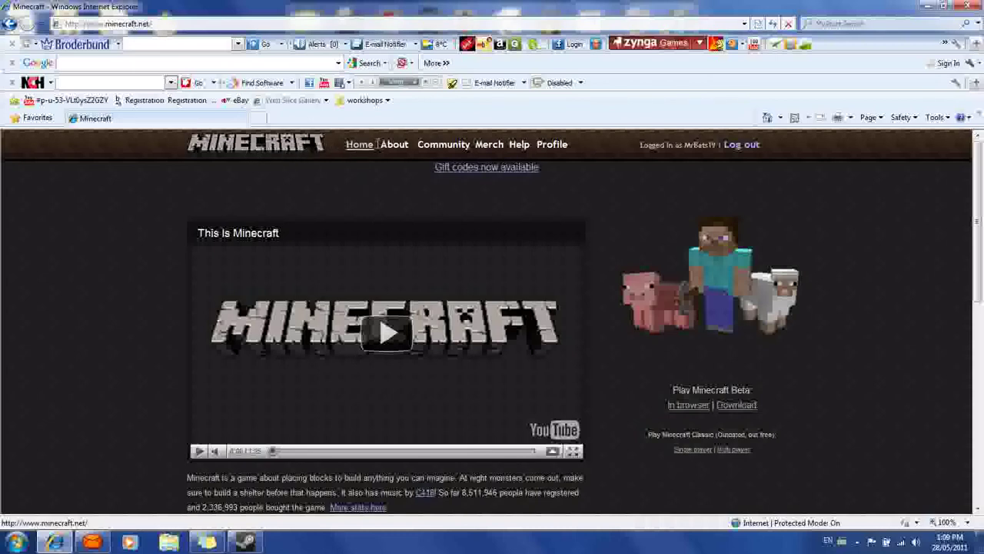
click(552, 146)
Step: Upload Ds Light (red) from the user folder as the new minecraft.net skin
scroll(531, 171, down, 1)
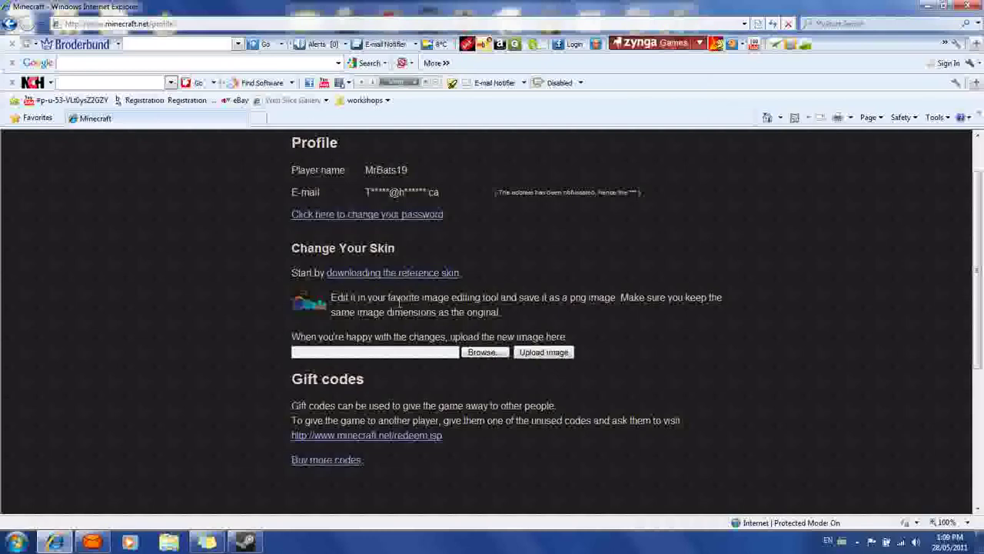
click(486, 359)
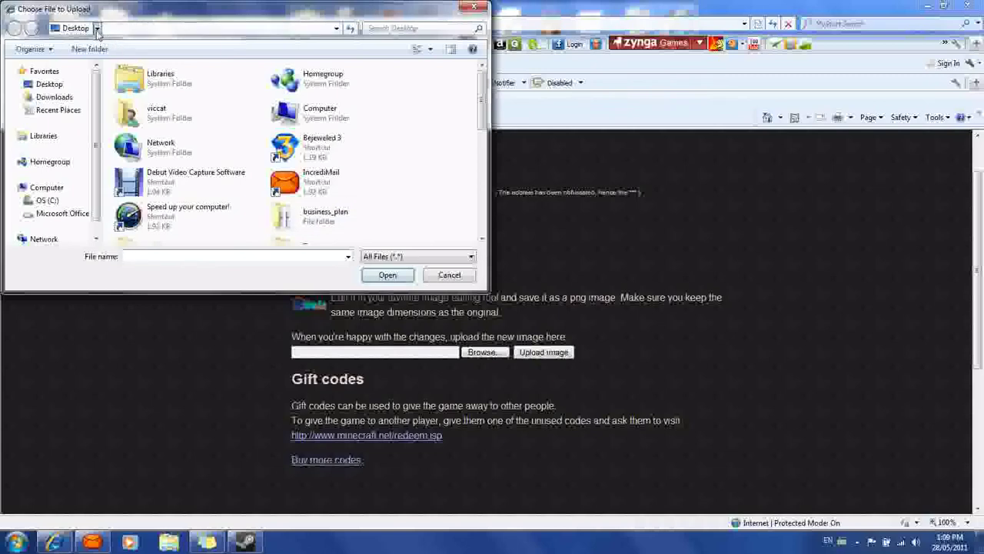
click(97, 27)
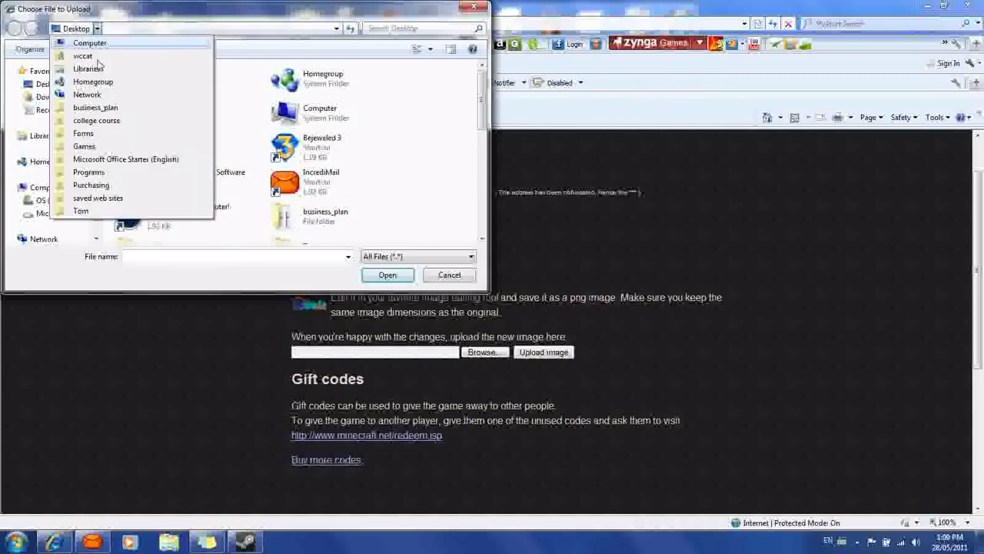
click(104, 215)
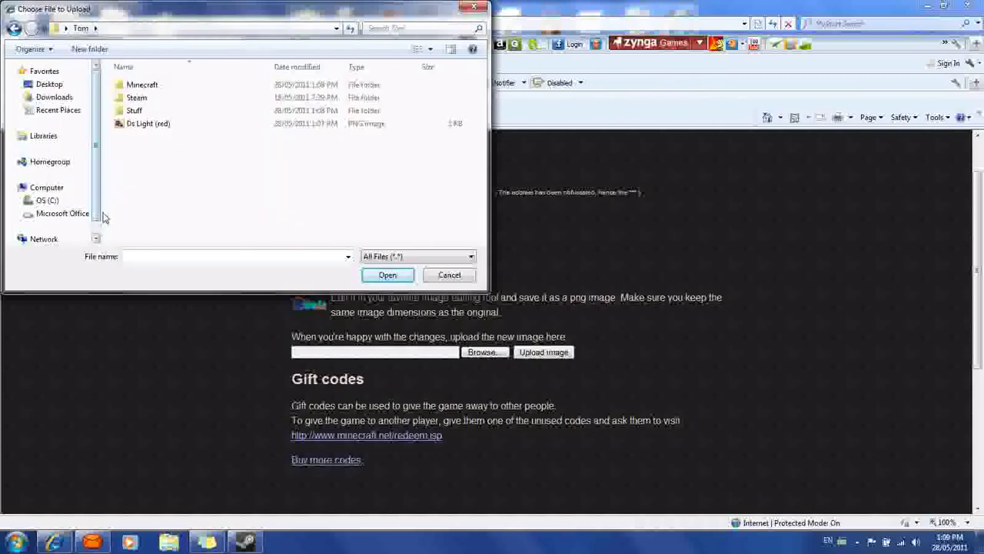
click(164, 125)
click(389, 276)
click(544, 352)
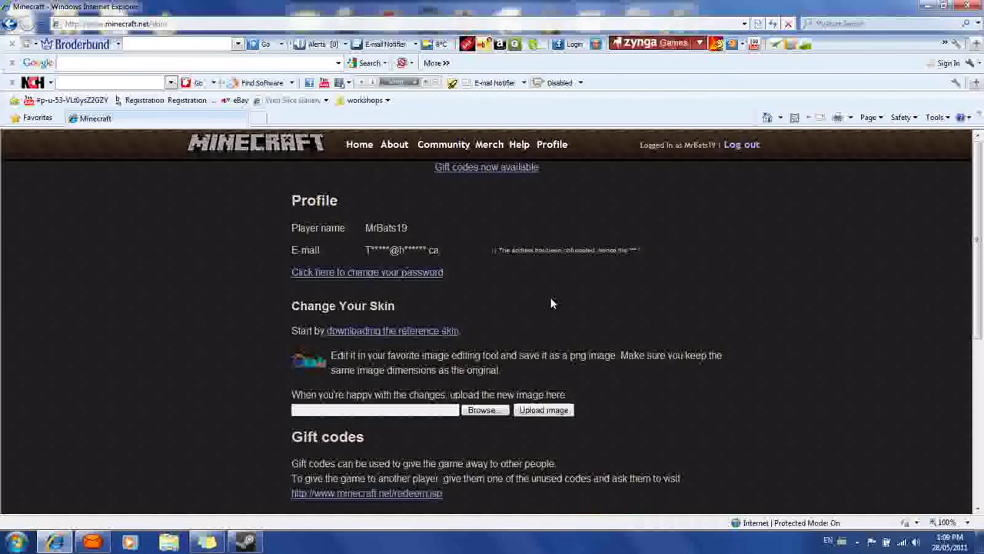
Step: Move Ds Light (red) from the user folder into the Minecraft folder and open it
click(922, 6)
double_click(61, 47)
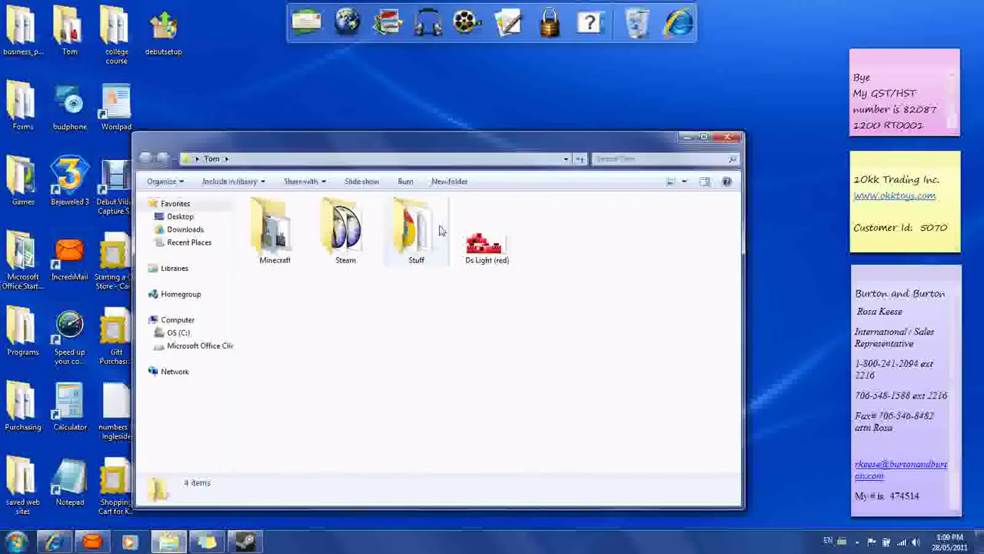
drag(473, 248, 274, 231)
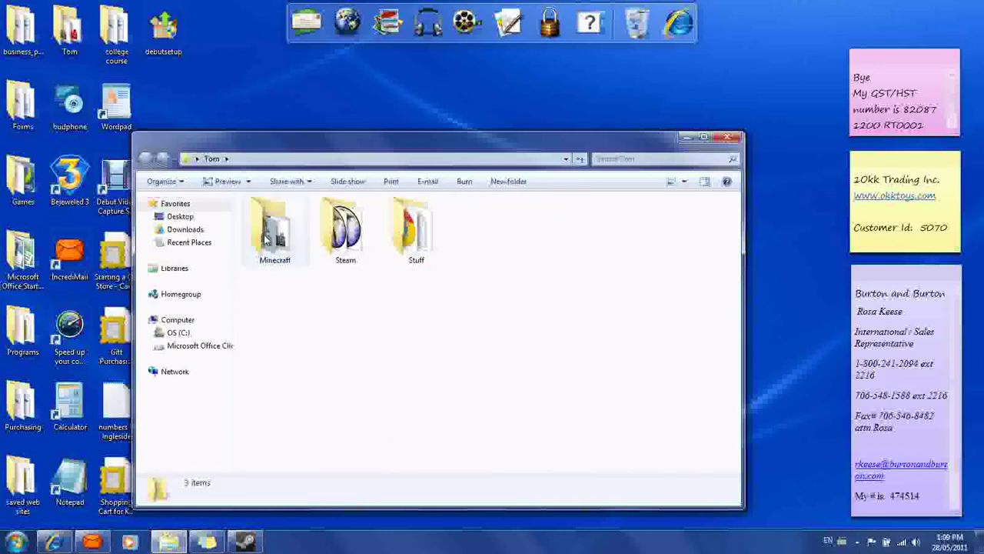
double_click(274, 230)
Step: Launch Minecraft, cancel the security warning, close the folder, and reopen the user folder
double_click(475, 243)
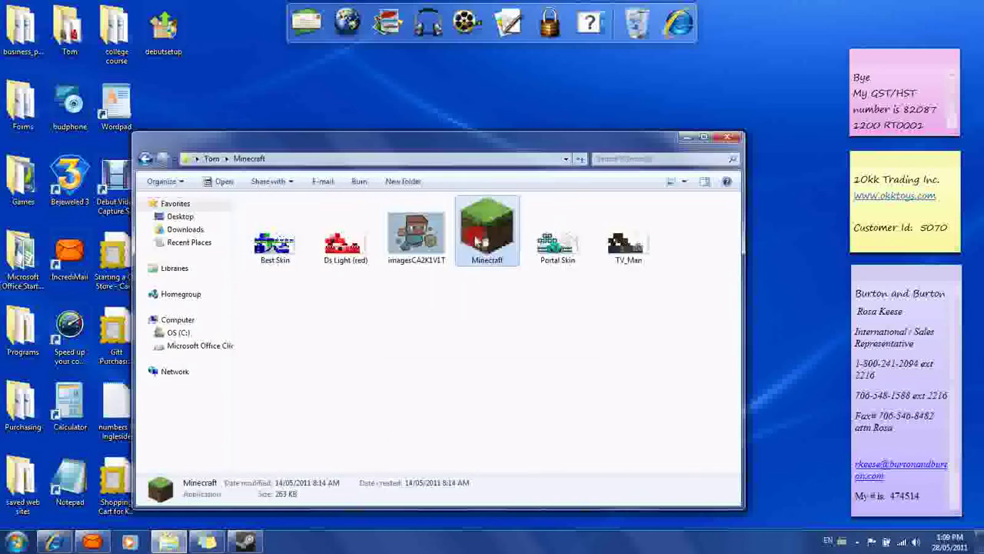
click(576, 281)
click(728, 138)
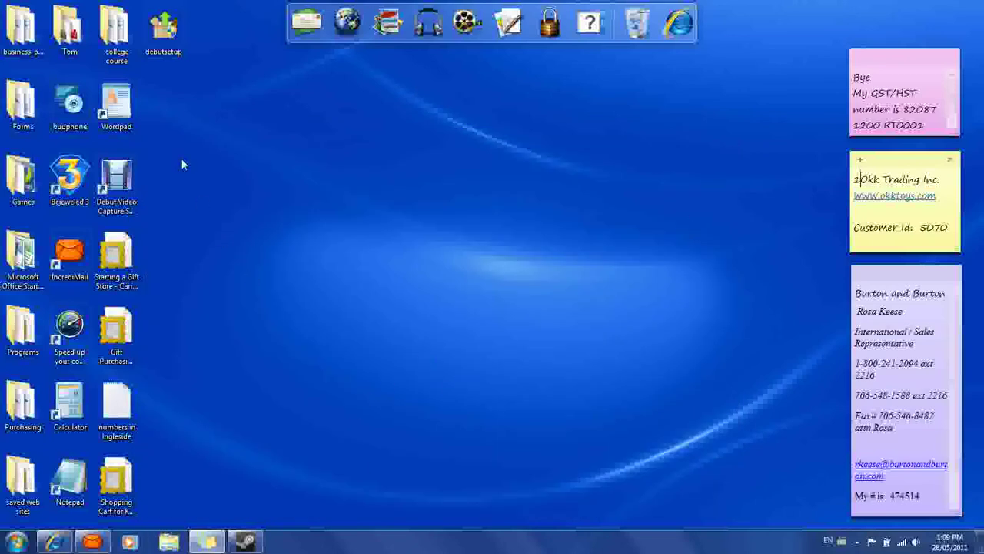
click(83, 35)
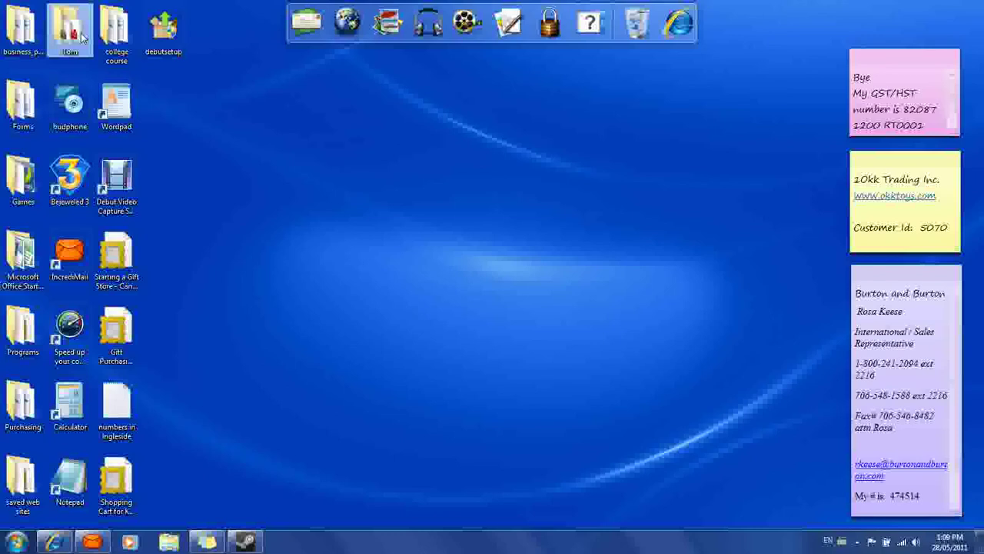
double_click(82, 35)
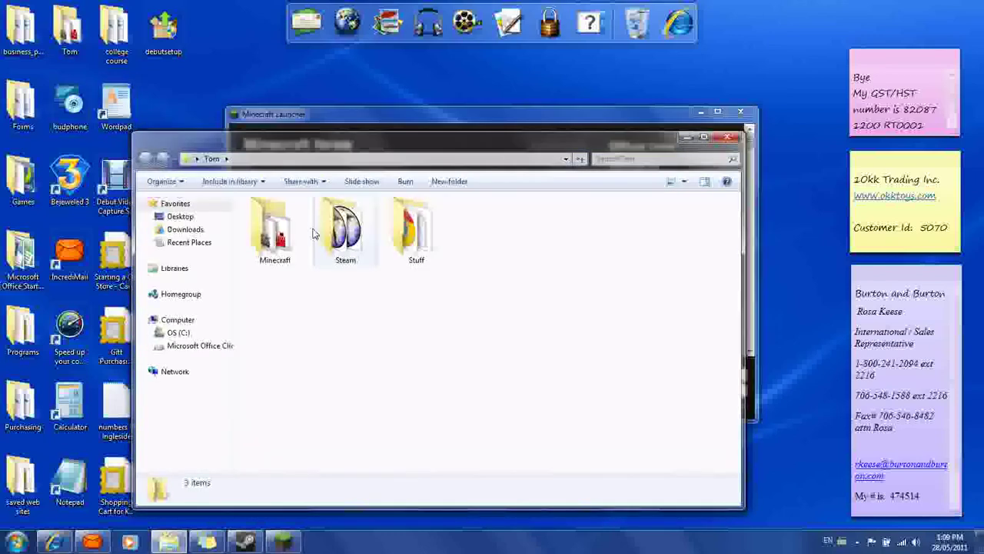
Step: Log in to the Minecraft Launcher with the account password
click(283, 541)
click(635, 390)
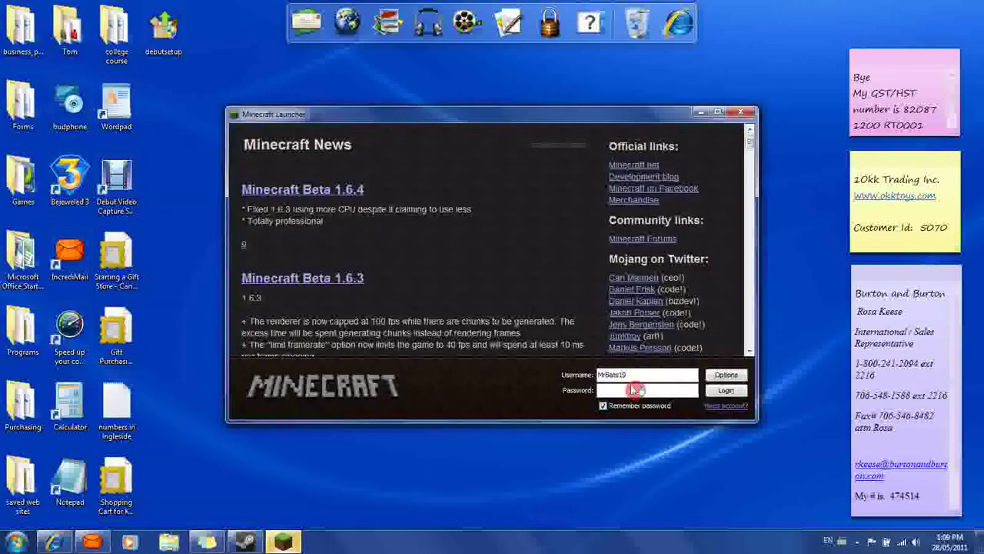
text(•••)
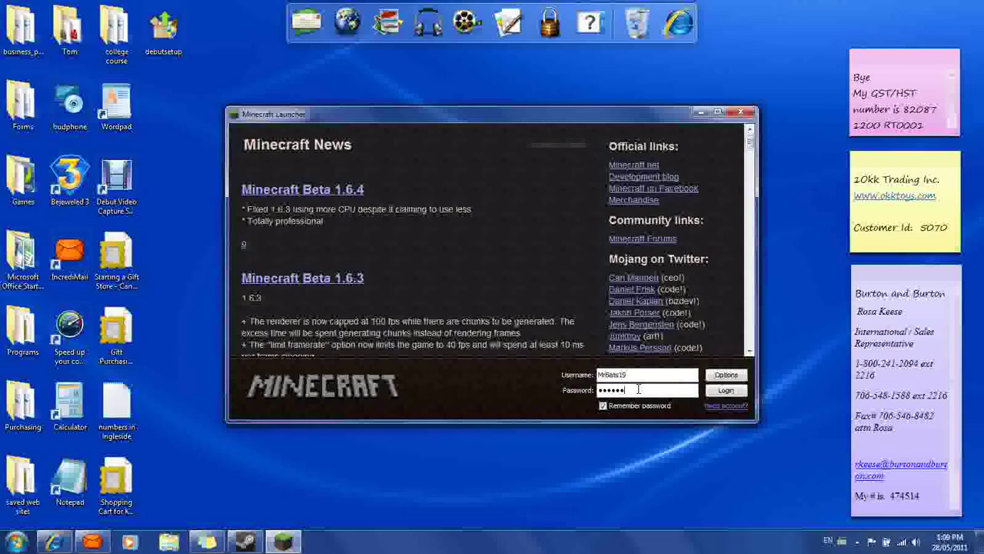
click(729, 391)
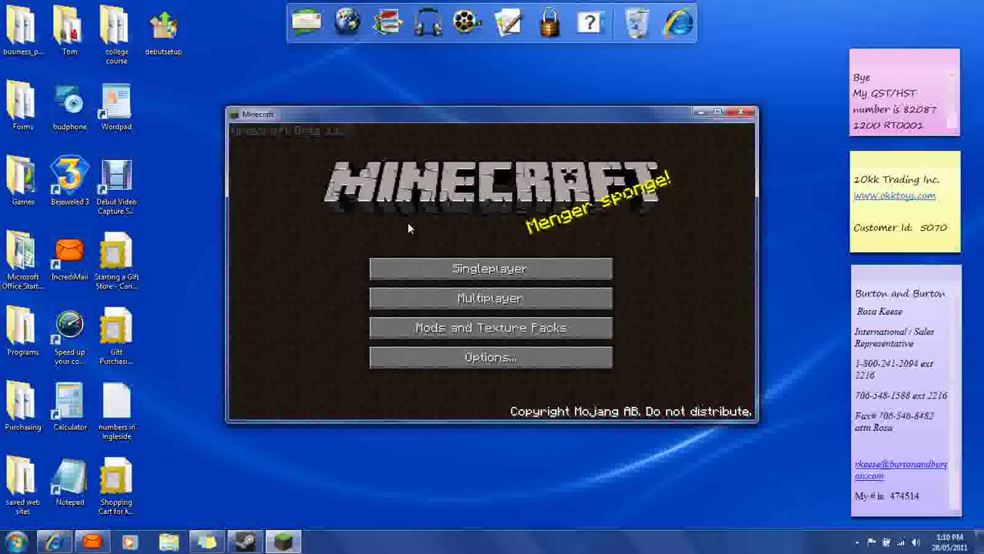
Step: Load the singleplayer world 'city'
click(469, 269)
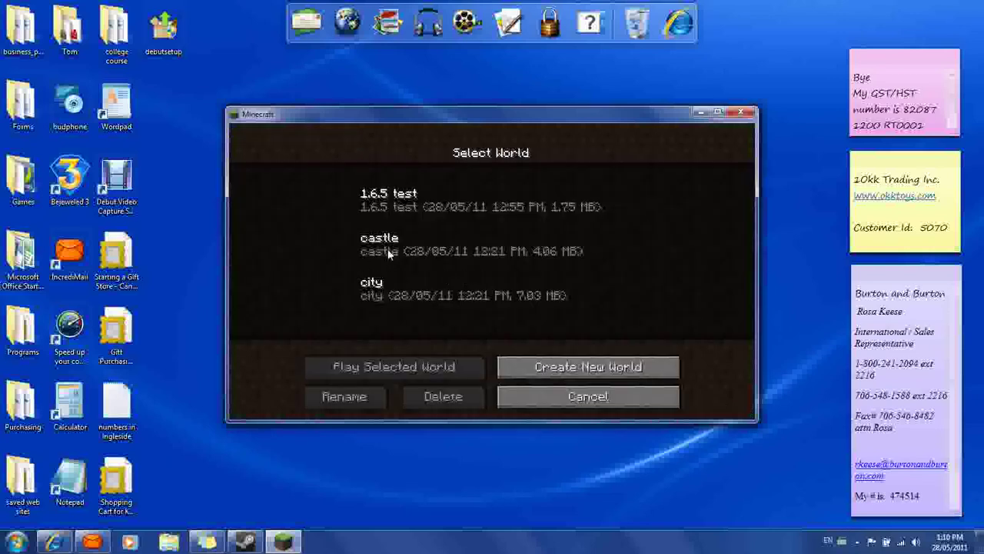
click(389, 286)
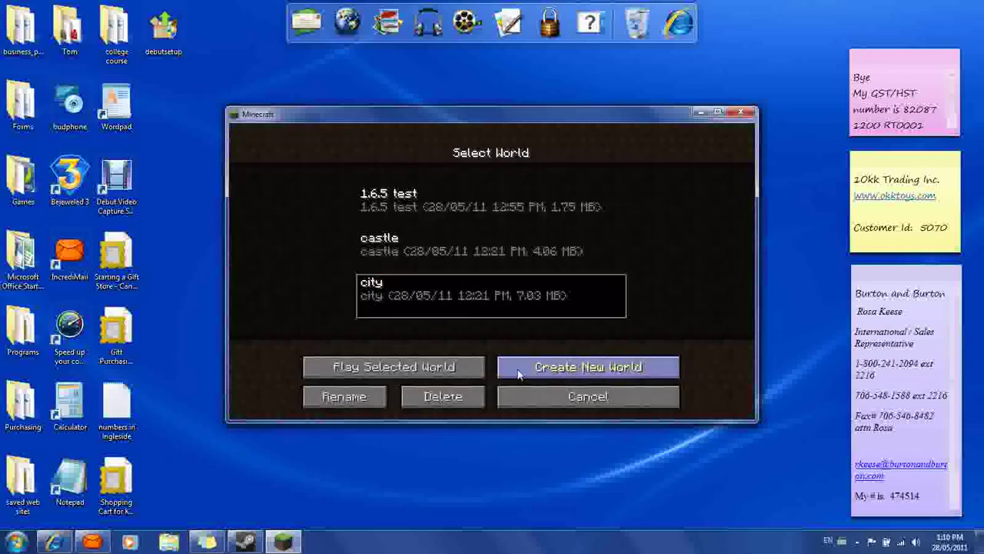
click(423, 369)
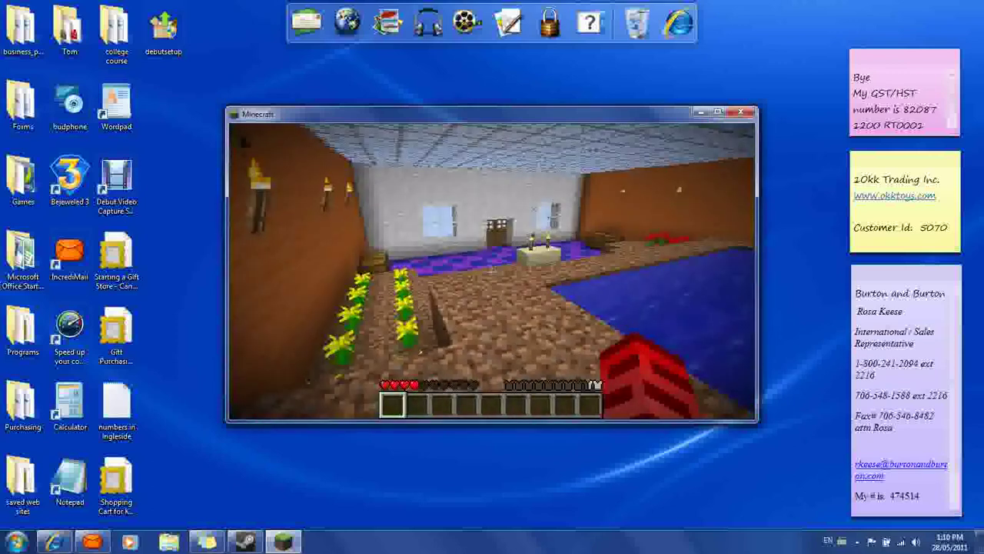
Step: Walk into the room, take the Leather Cap off in the inventory, and re-equip it
key(w)
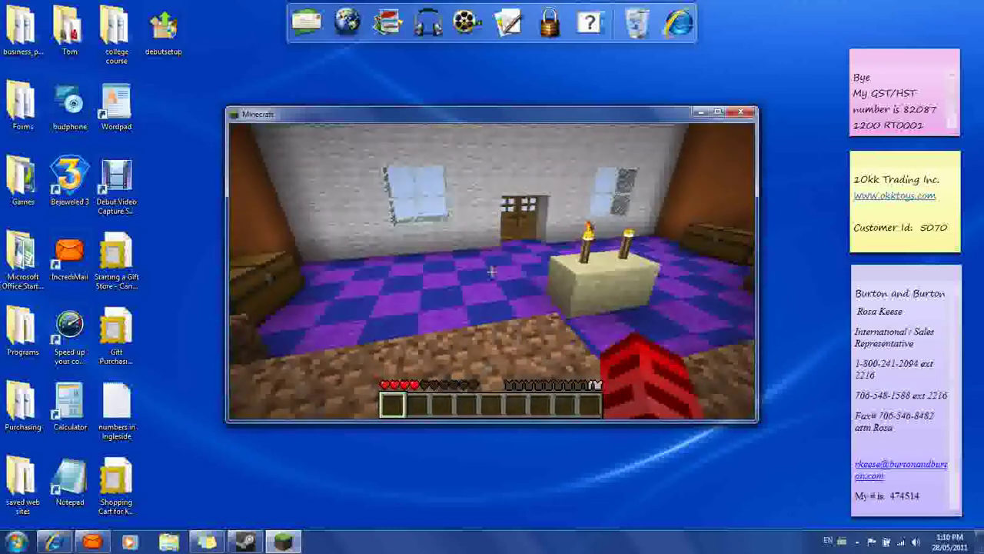
key(w)
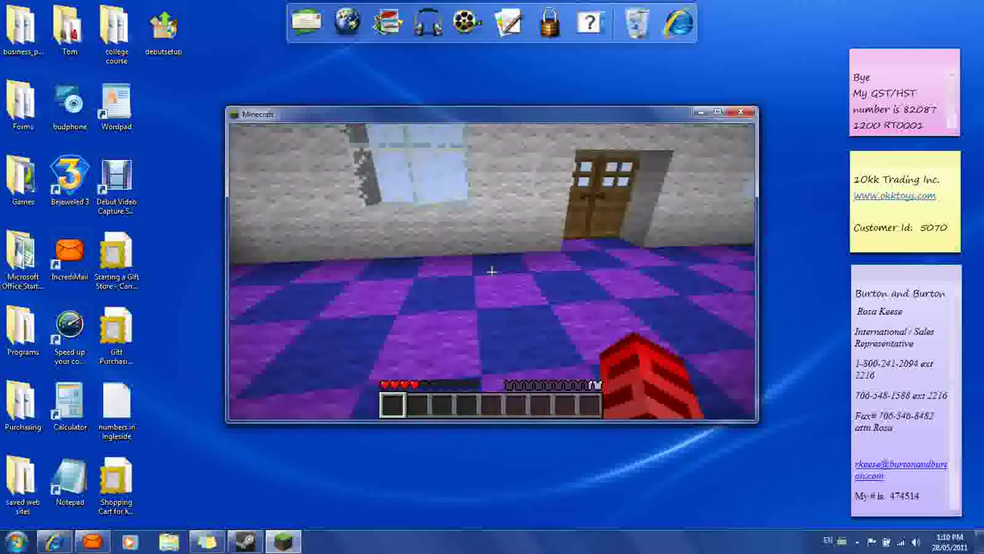
key(e)
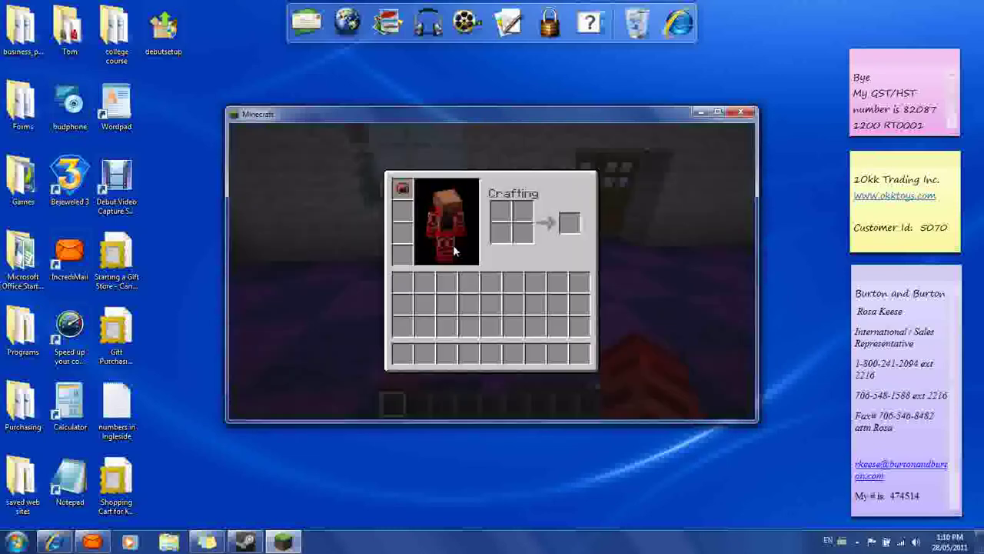
click(401, 190)
click(407, 283)
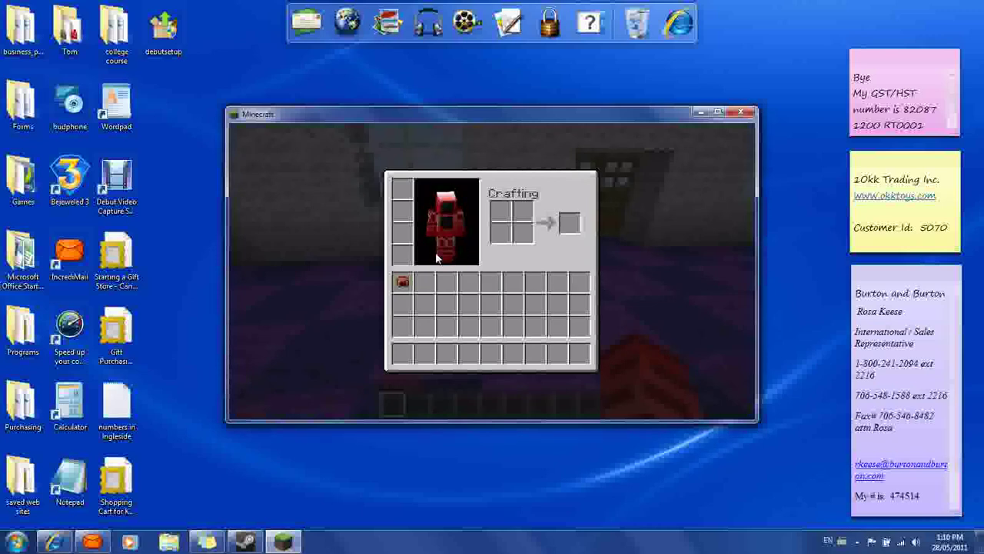
click(402, 282)
click(406, 188)
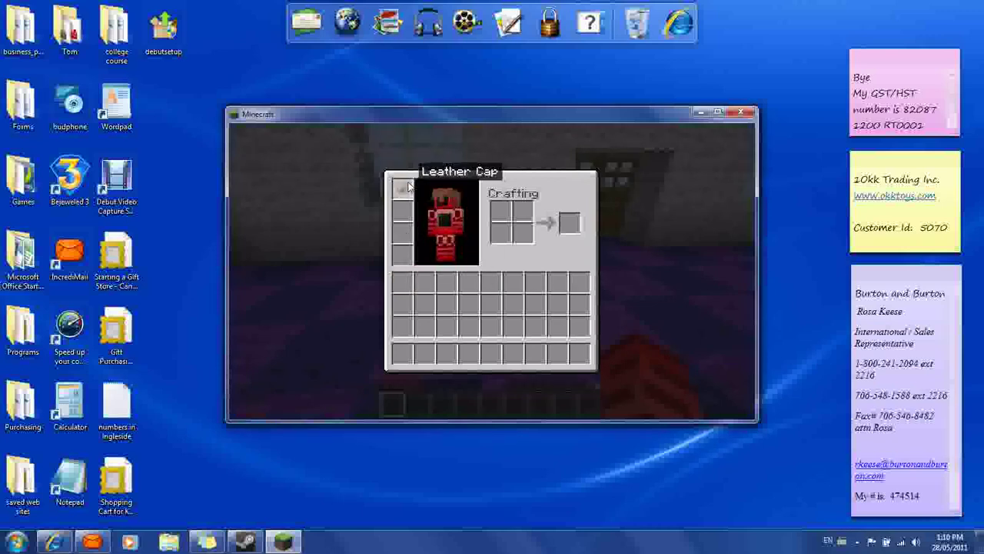
key(e)
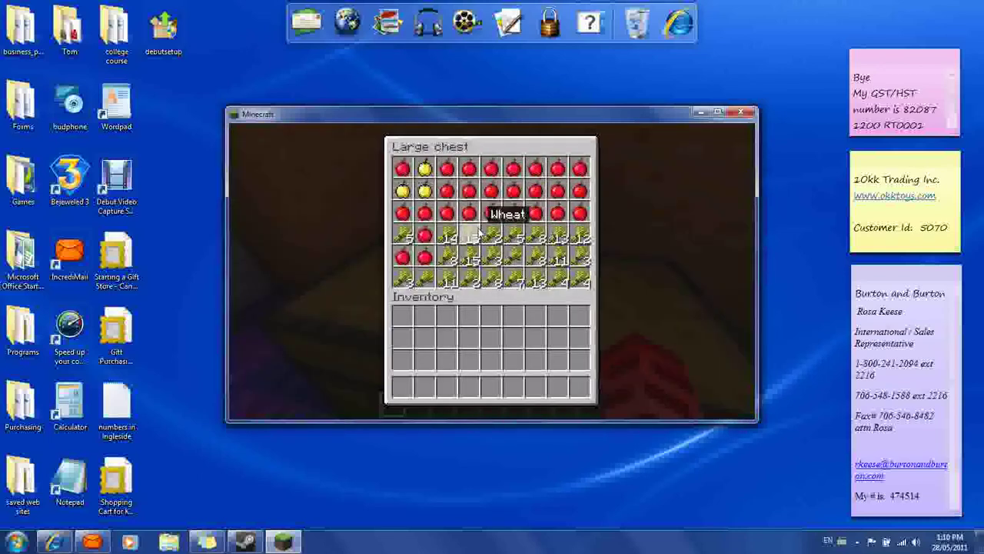
Step: Move the Leather Cap from the player inventory into the large chest
key(Escape)
key(s)
key(w)
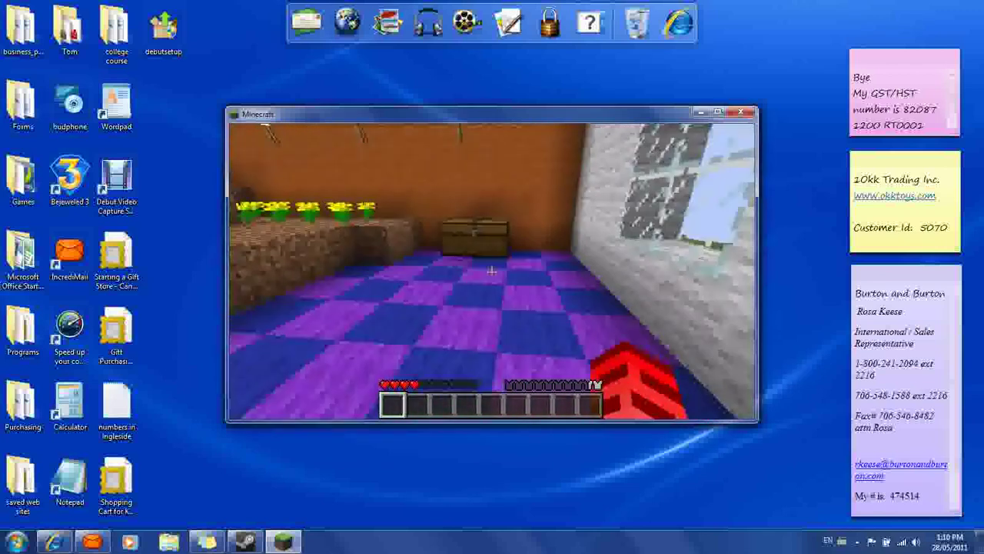
right_click(493, 271)
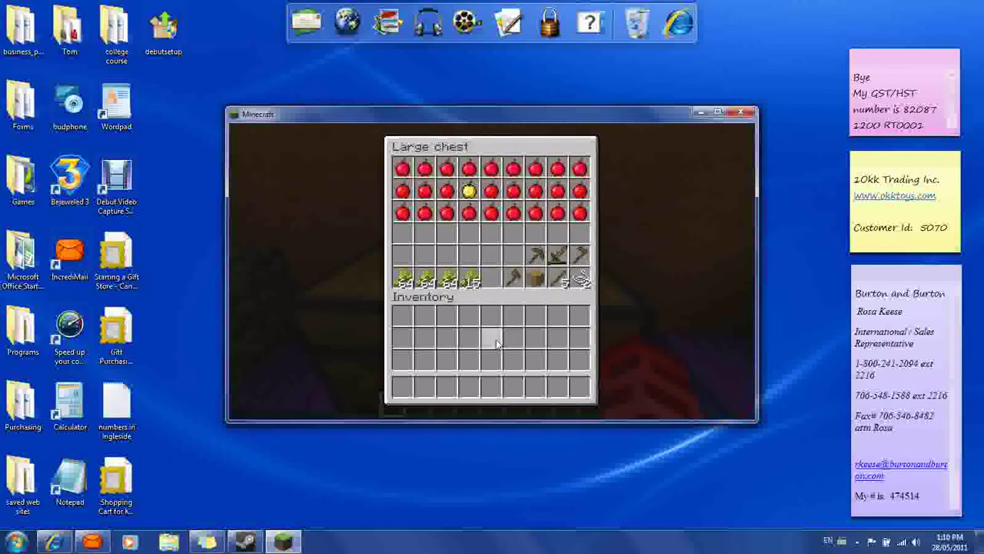
key(Escape)
key(e)
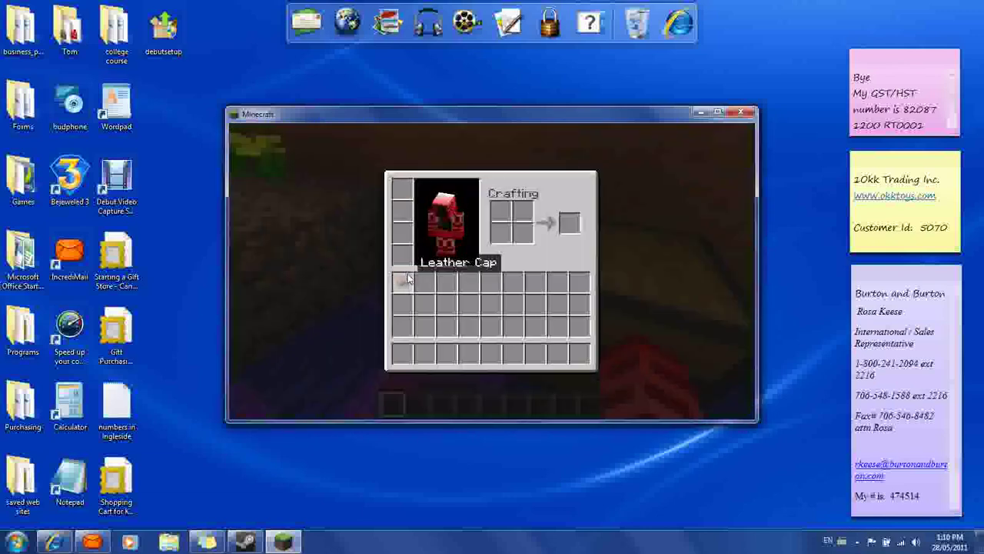
key(e)
right_click(492, 273)
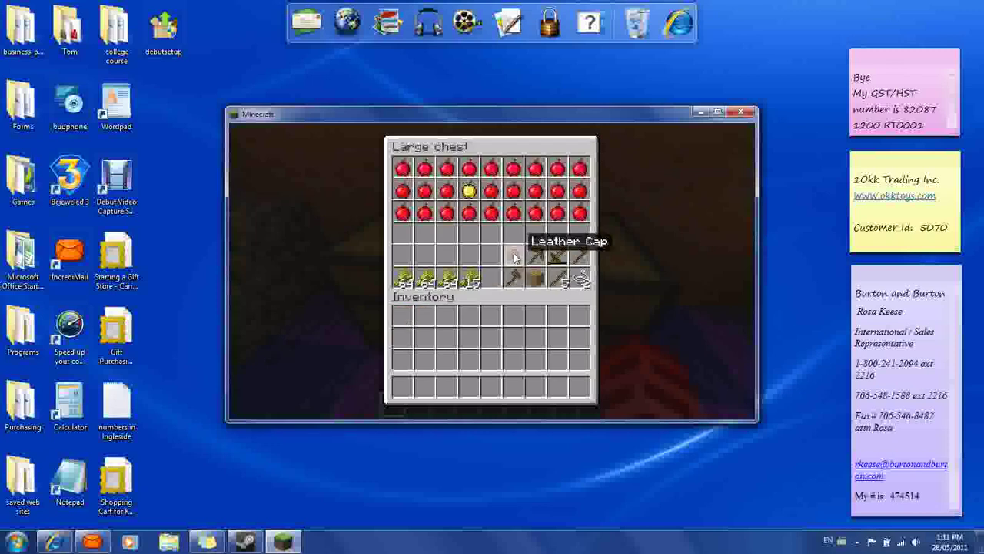
key(Escape)
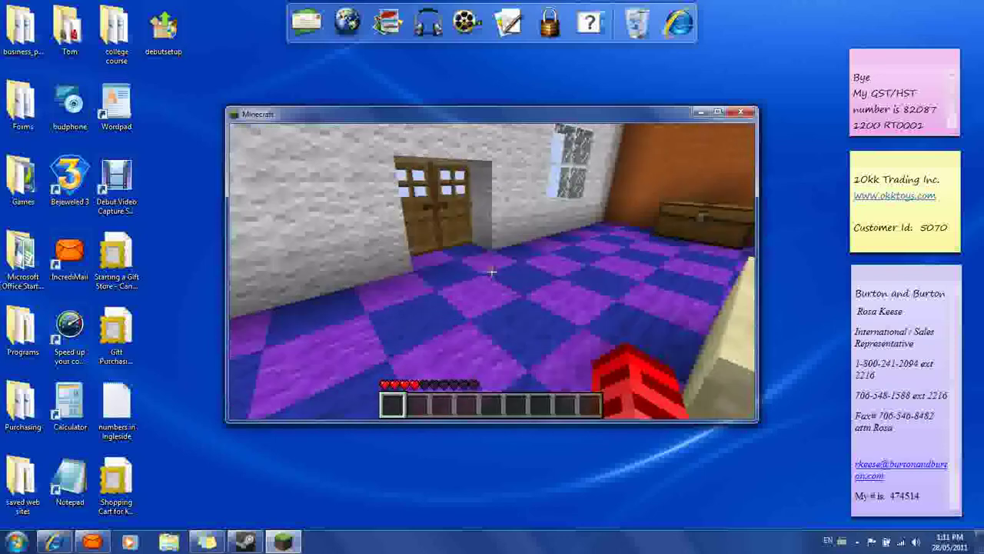
Step: Exit through the wooden double door, close it, and back away to view the whole house front
key(w)
right_click(492, 273)
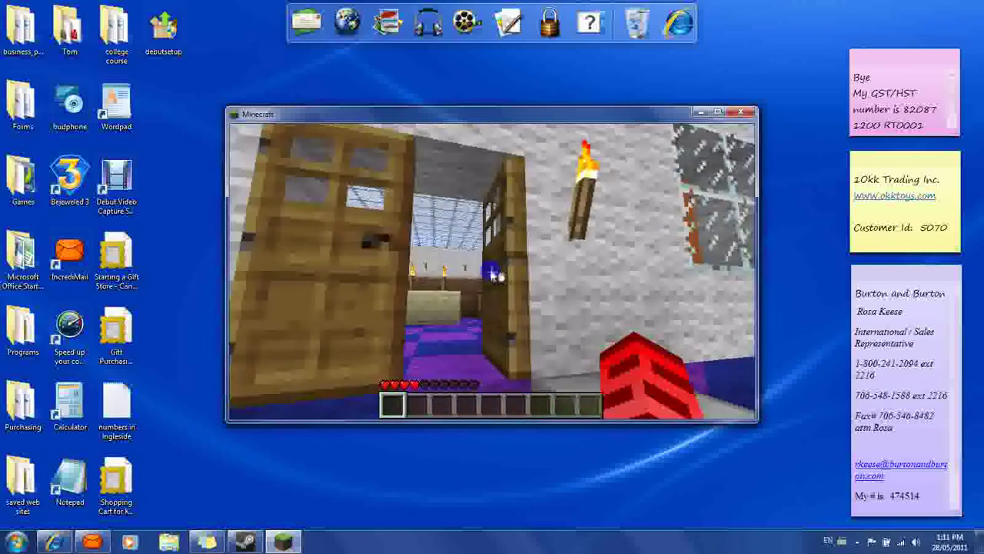
right_click(493, 273)
key(s)
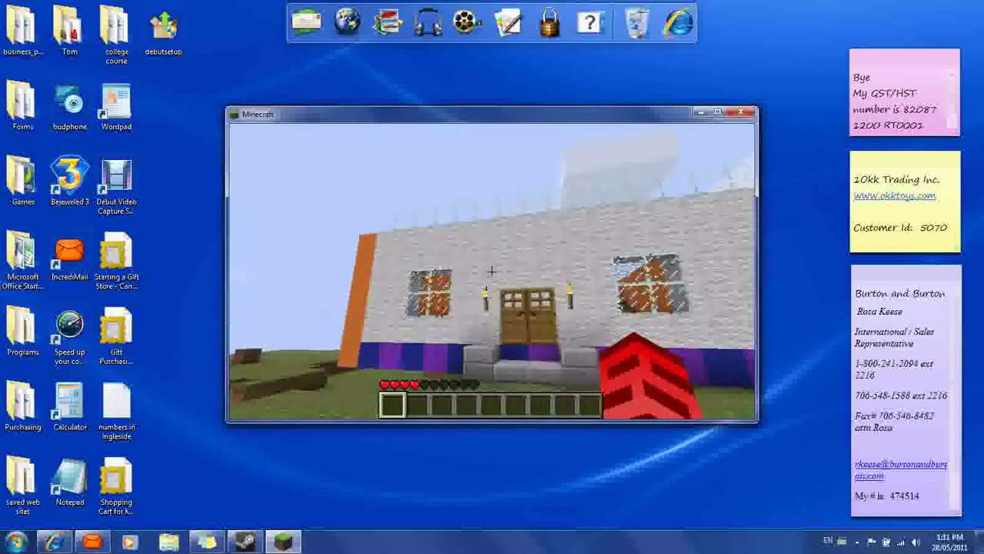
key(w)
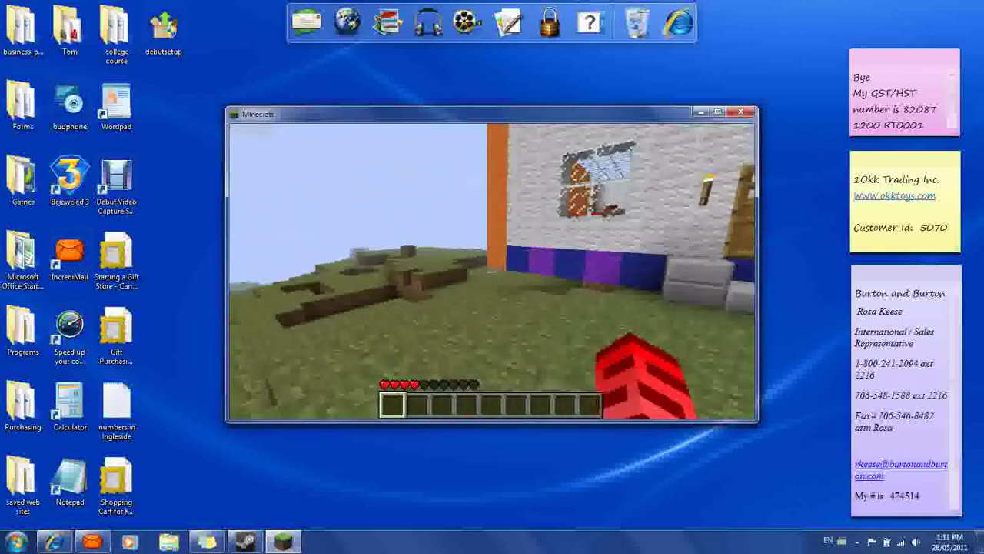
key(s)
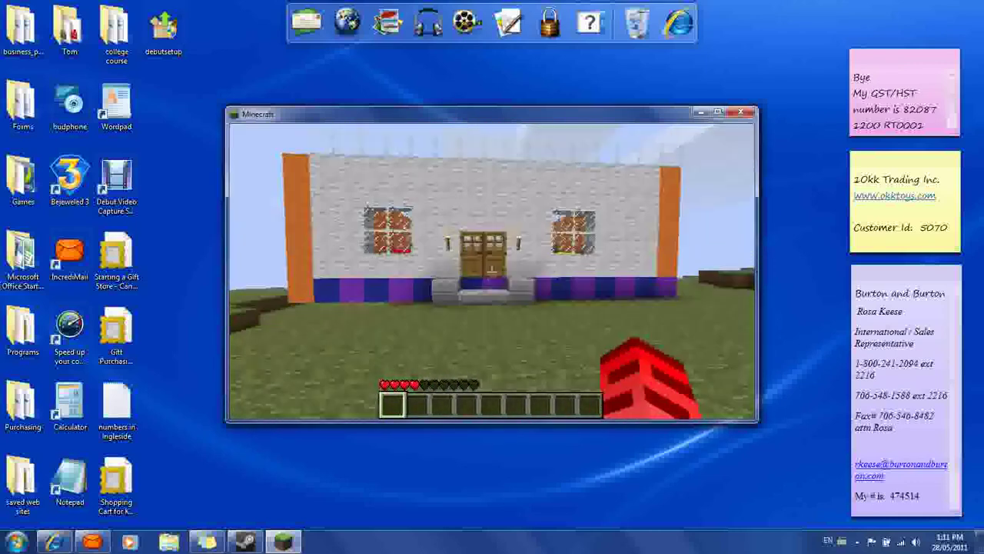
key(Escape)
Step: Save and quit to title, close Minecraft, and launch debutsetup from the desktop
click(452, 341)
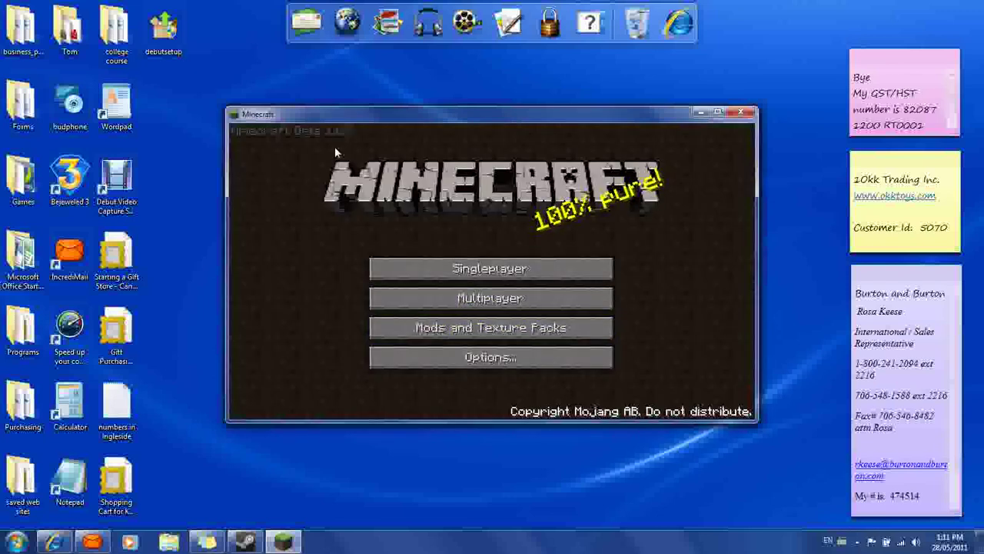
click(744, 115)
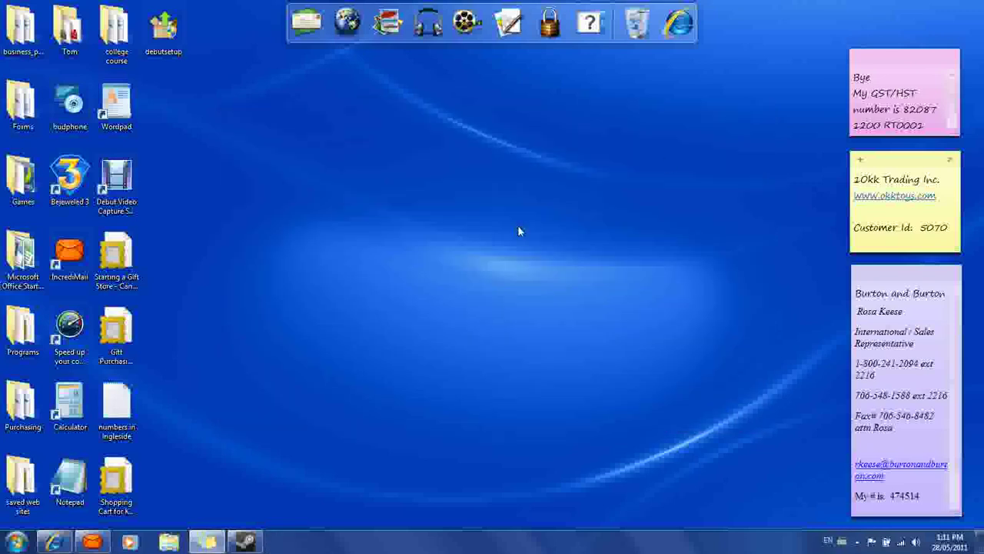
double_click(163, 32)
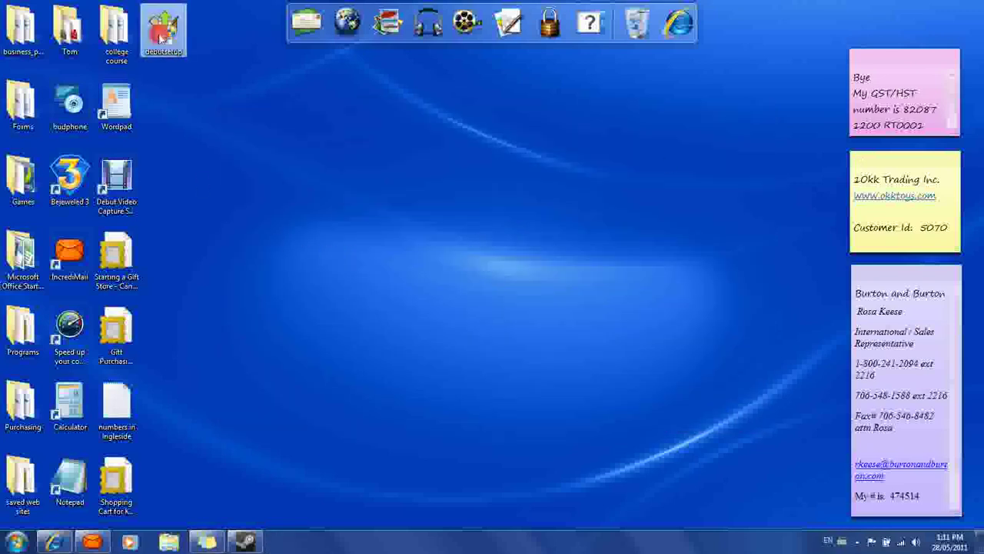